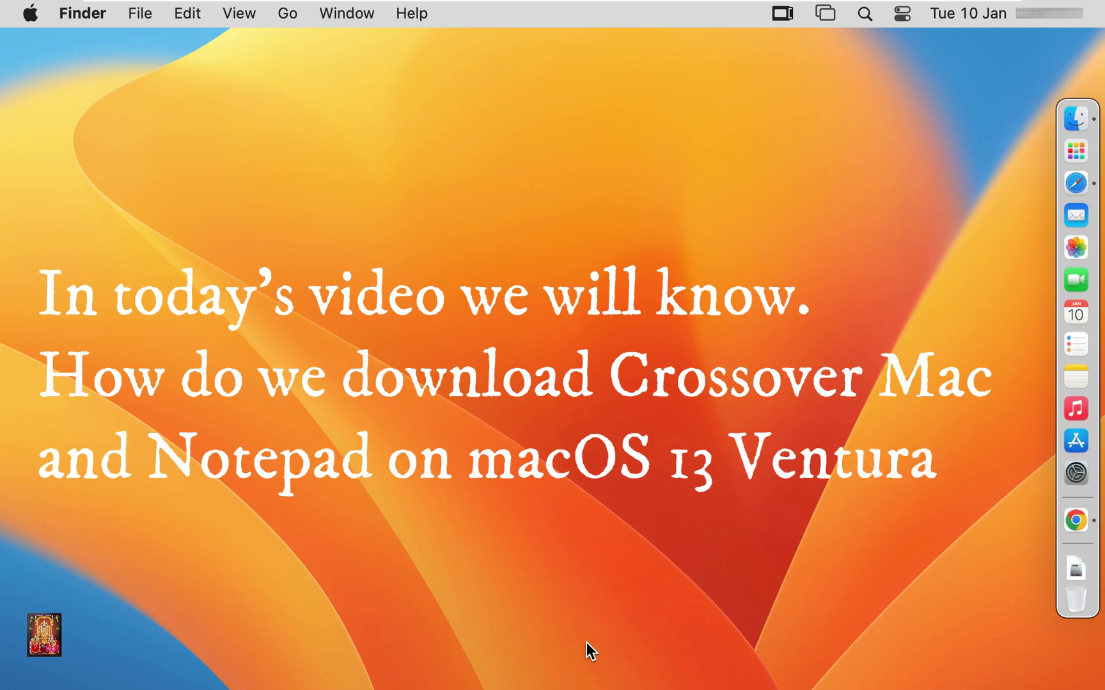
View the Mac's system information, then close that window.
{"action": "left_click", "coordinate": [28, 15]}
{"action": "key", "text": "Escape"}
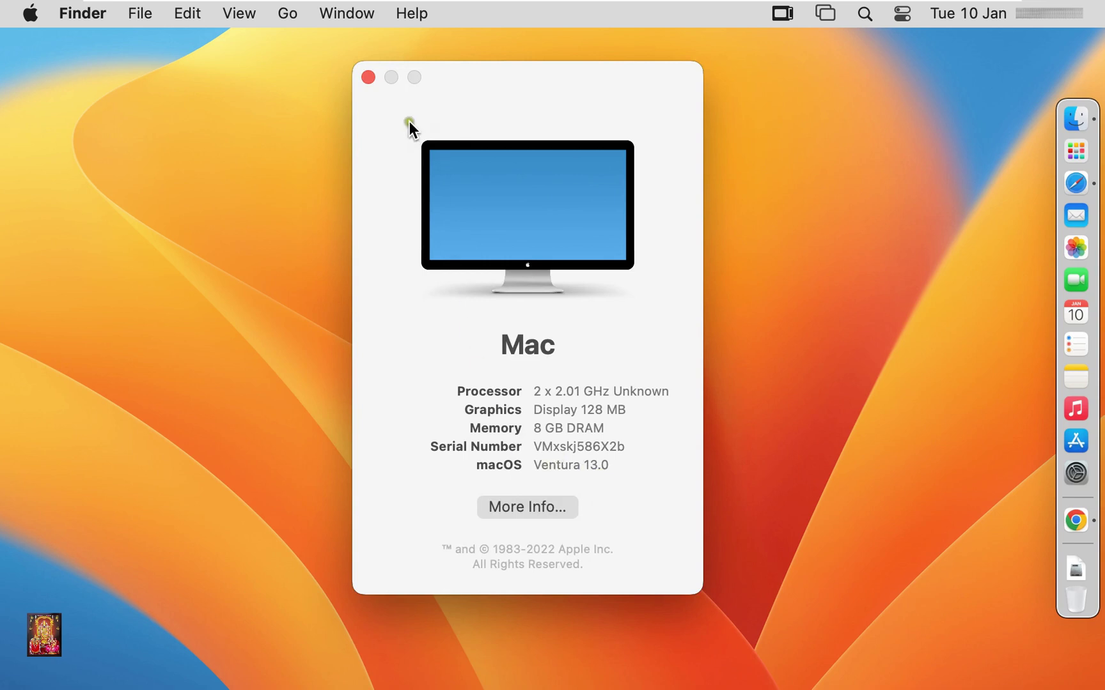
{"action": "left_click", "coordinate": [368, 78]}
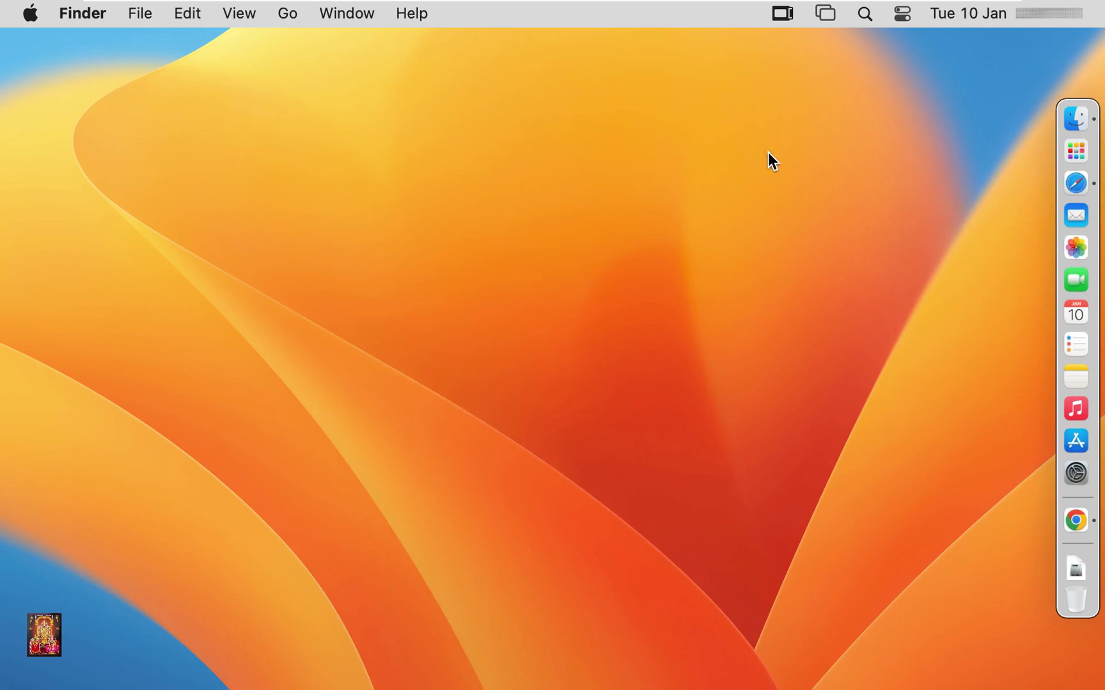
Search Google in Safari for 'download crossover for mac'.
{"action": "left_click", "coordinate": [1083, 188]}
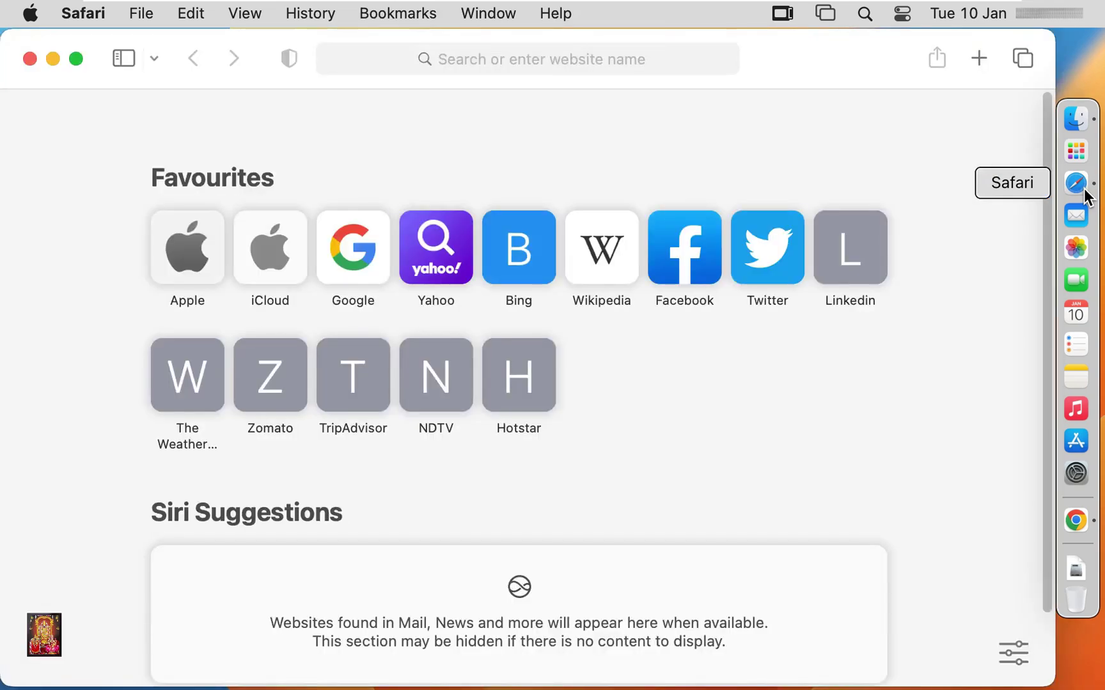
{"action": "left_click", "coordinate": [363, 265]}
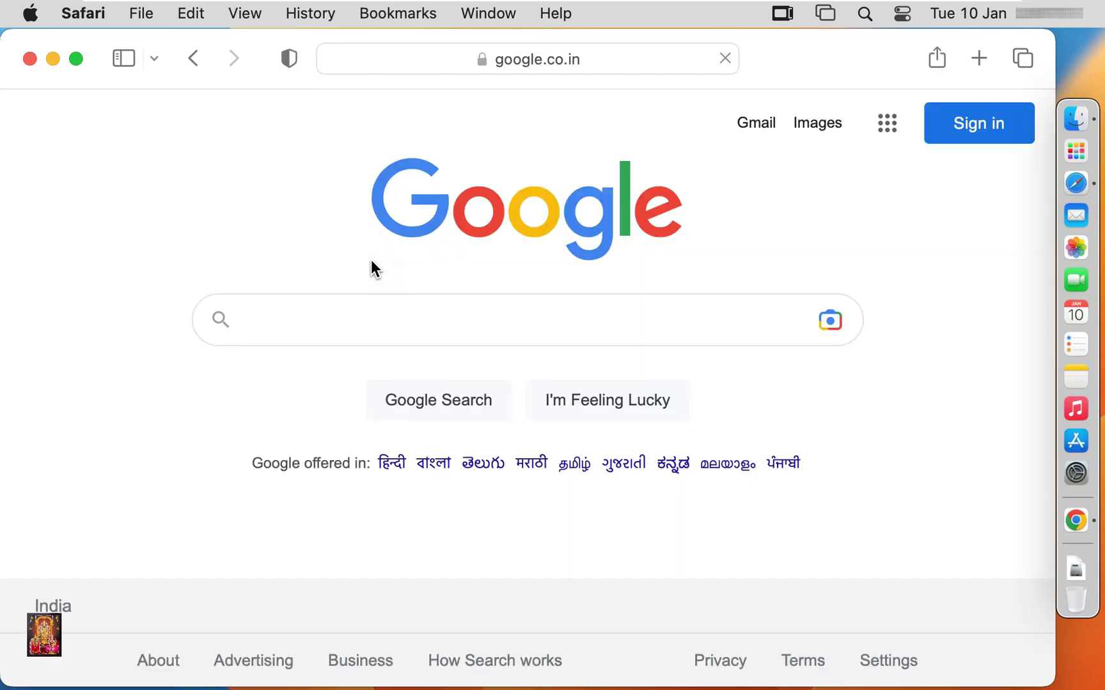
{"action": "left_click", "coordinate": [840, 345]}
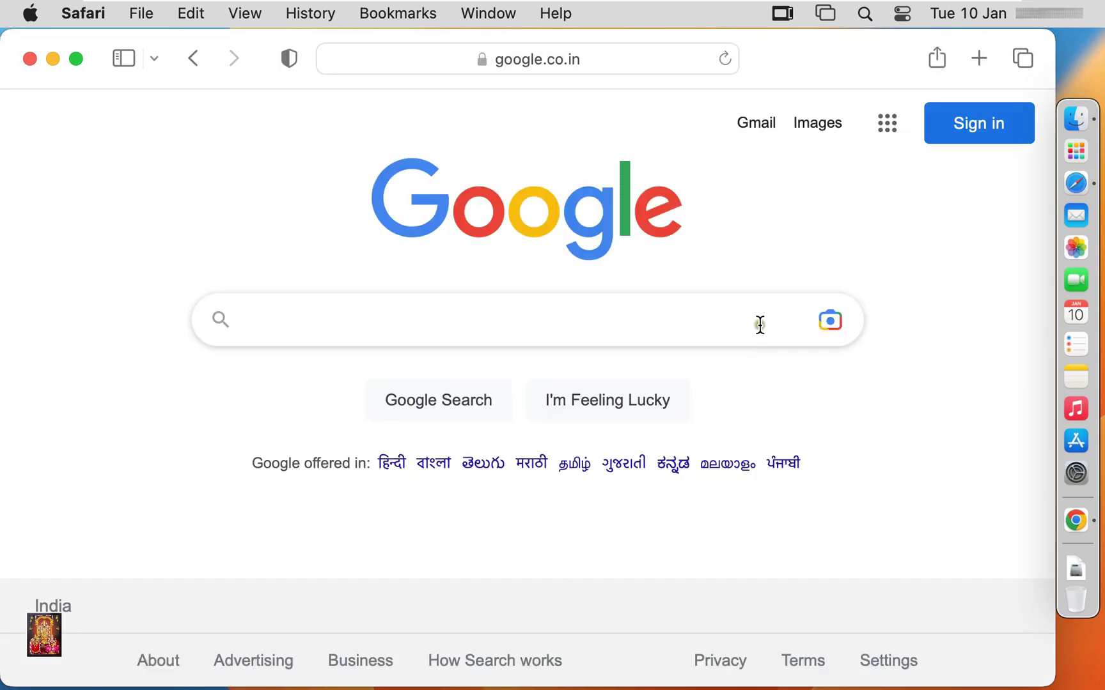
{"action": "left_click", "coordinate": [348, 313]}
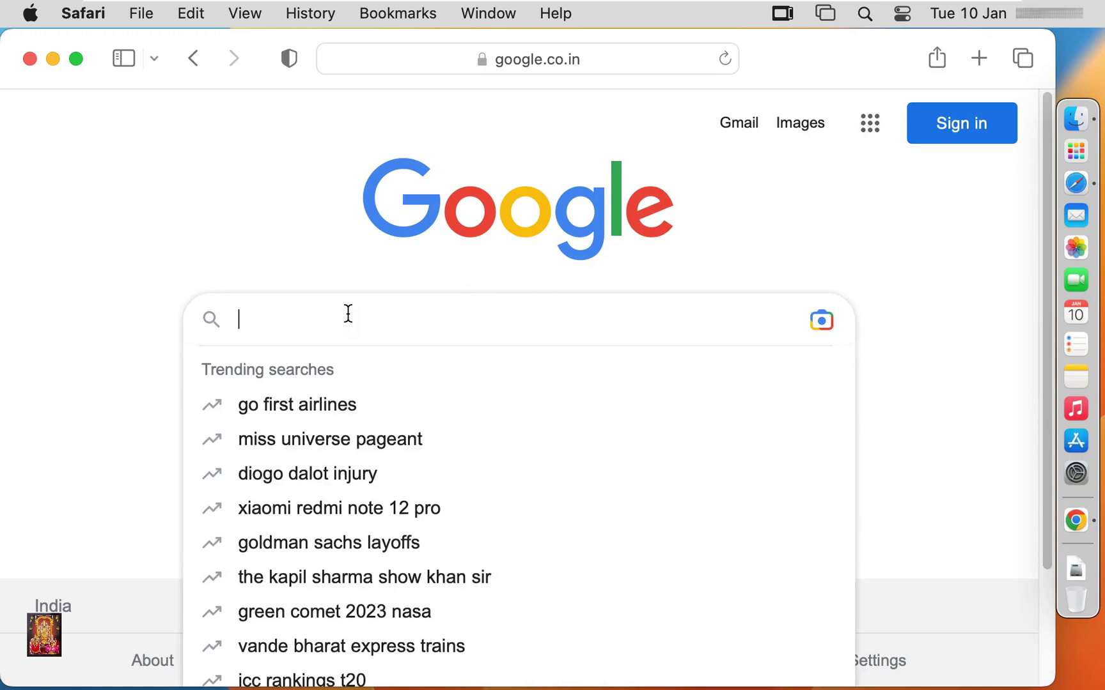
{"action": "type", "text": "download"}
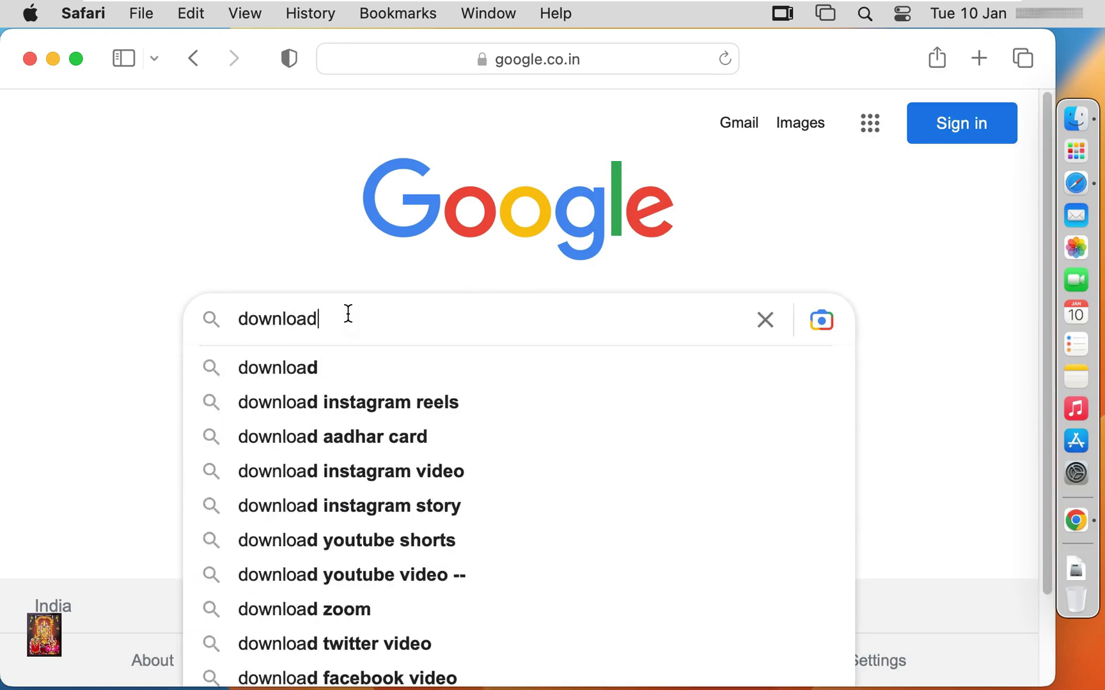
{"action": "type", "text": " cross"}
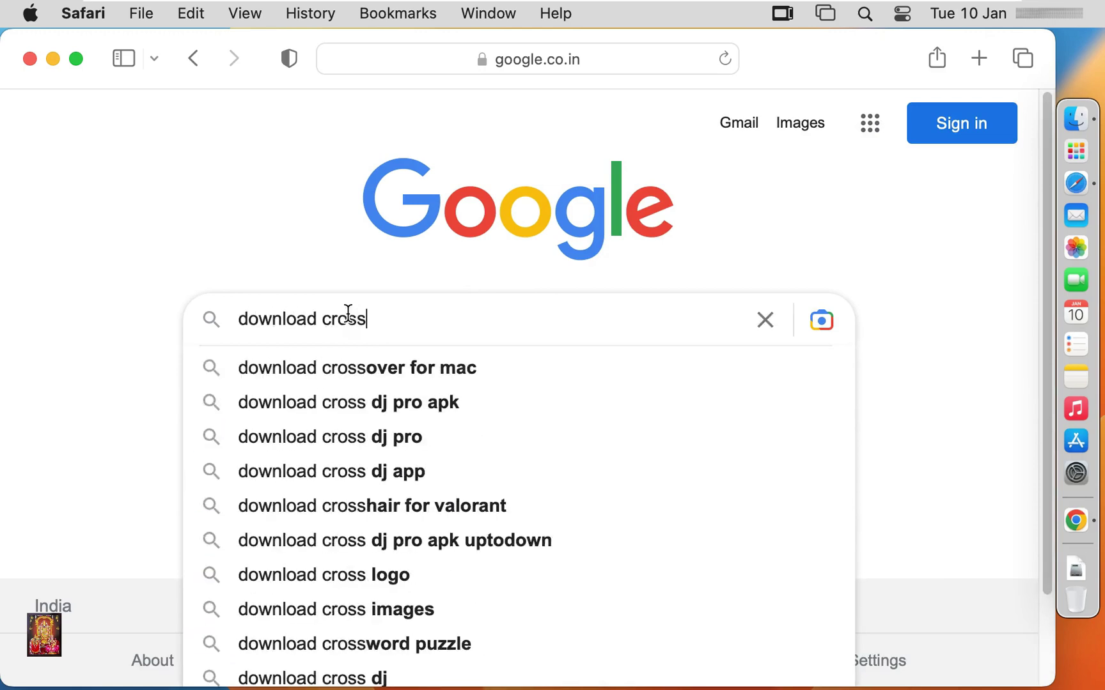
{"action": "left_click", "coordinate": [424, 374]}
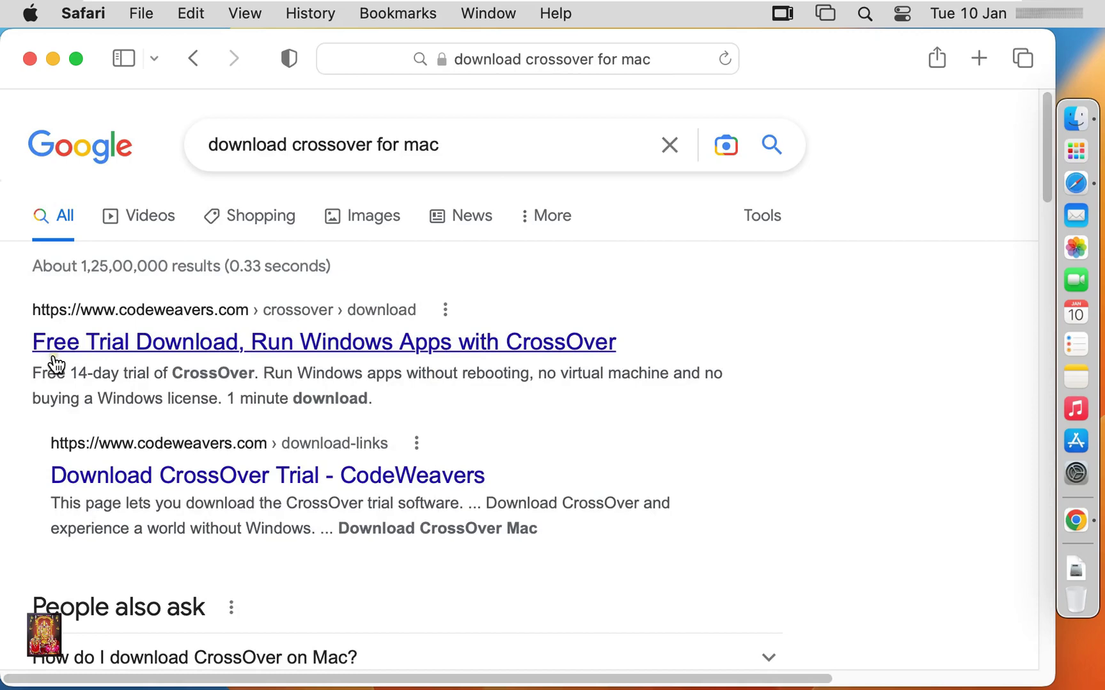
Open the CodeWeavers CrossOver download page and scroll to the trial form.
{"action": "left_click", "coordinate": [204, 354]}
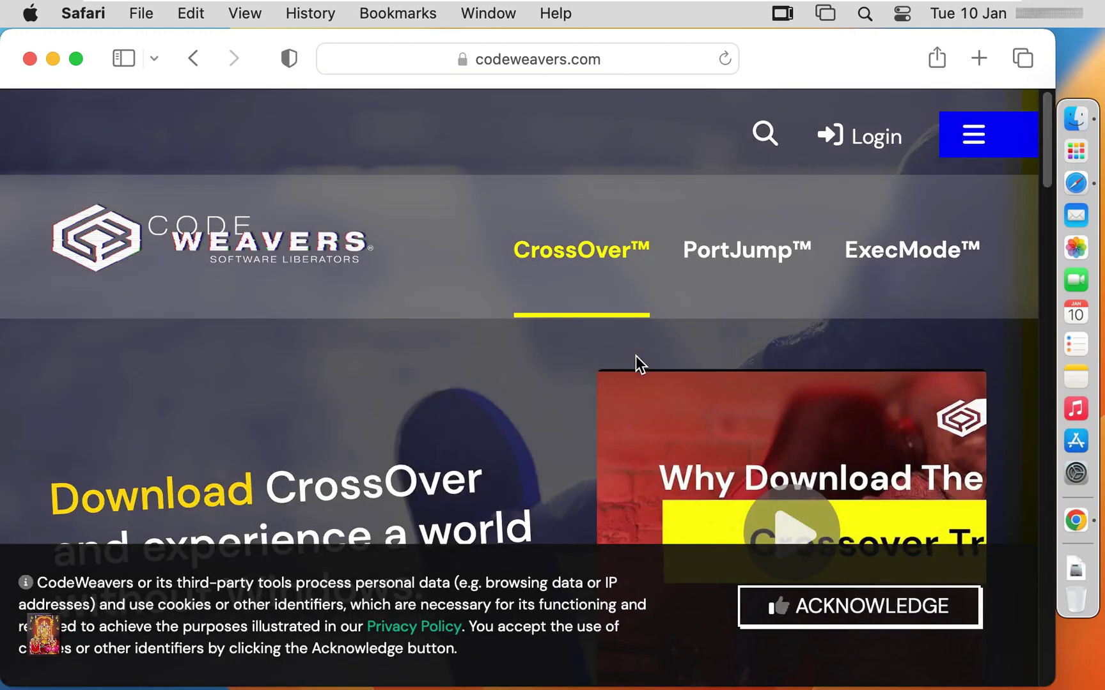
{"action": "scroll", "coordinate": [604, 382], "scroll_direction": "down", "scroll_amount": 7}
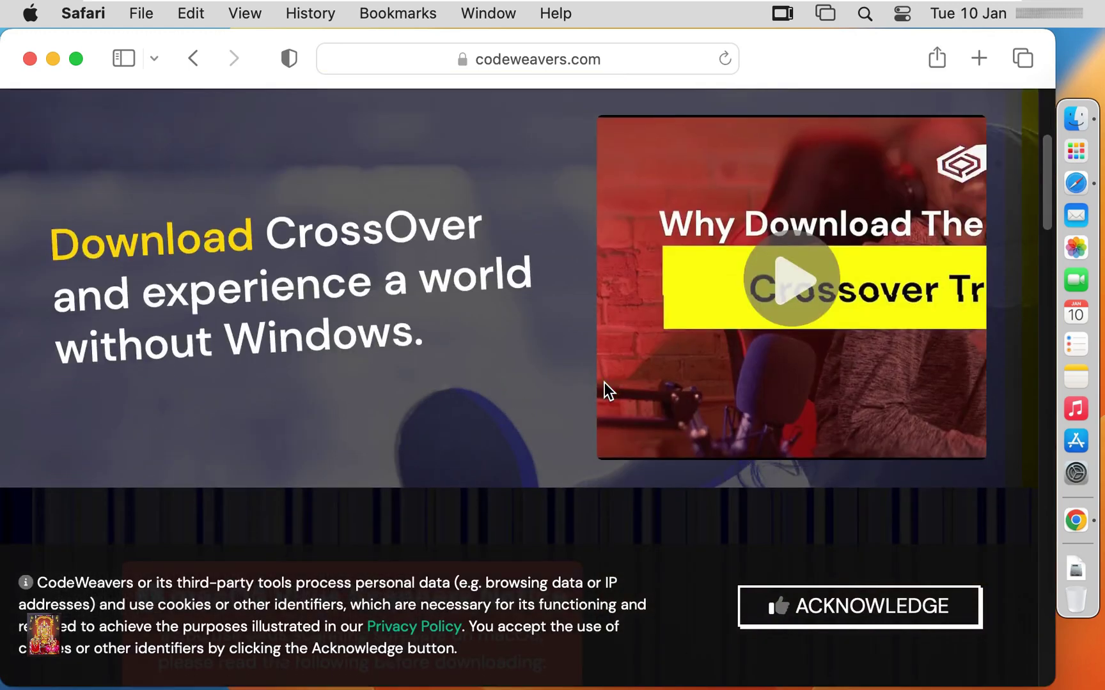
{"action": "scroll", "coordinate": [604, 383], "scroll_direction": "down", "scroll_amount": 3}
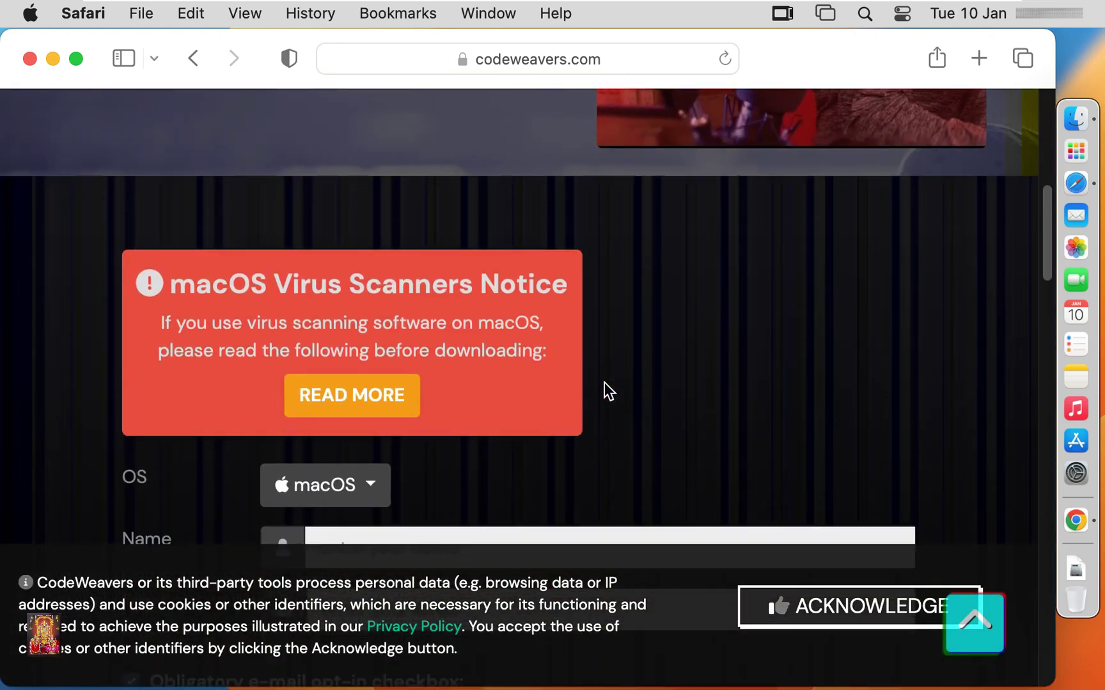
{"action": "scroll", "coordinate": [604, 390], "scroll_direction": "down", "scroll_amount": 2}
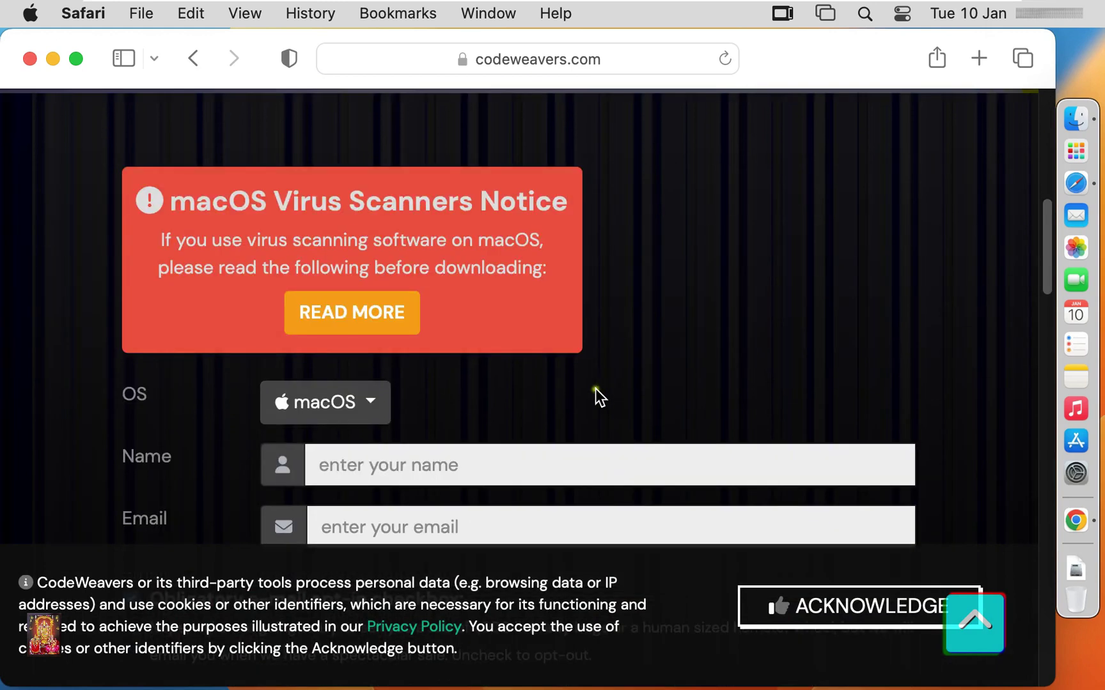
Fill in the name and e-mail fields and submit Download Trial Now.
{"action": "left_click", "coordinate": [382, 475]}
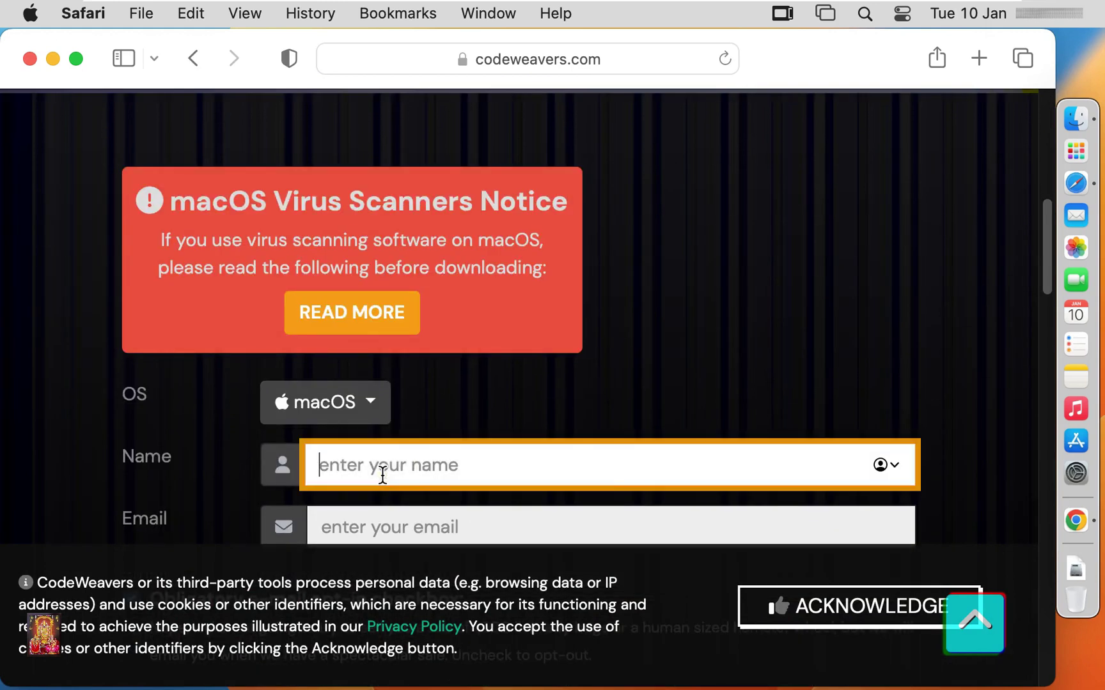
{"action": "type", "text": "aja"}
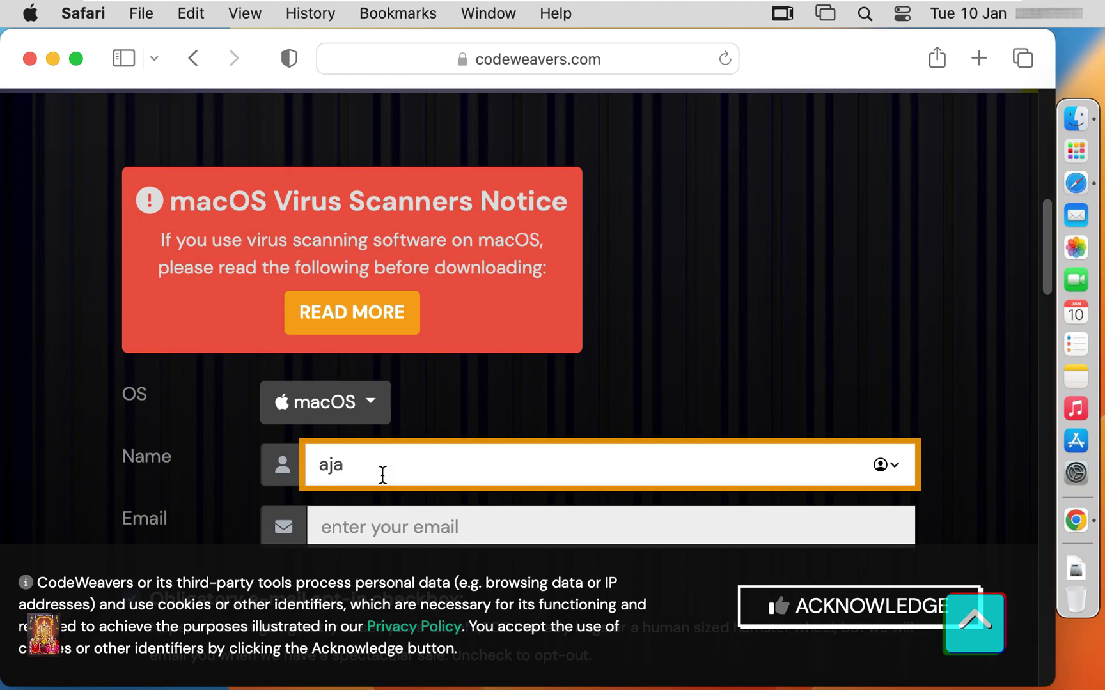
{"action": "type", "text": "y"}
{"action": "key", "text": "Tab"}
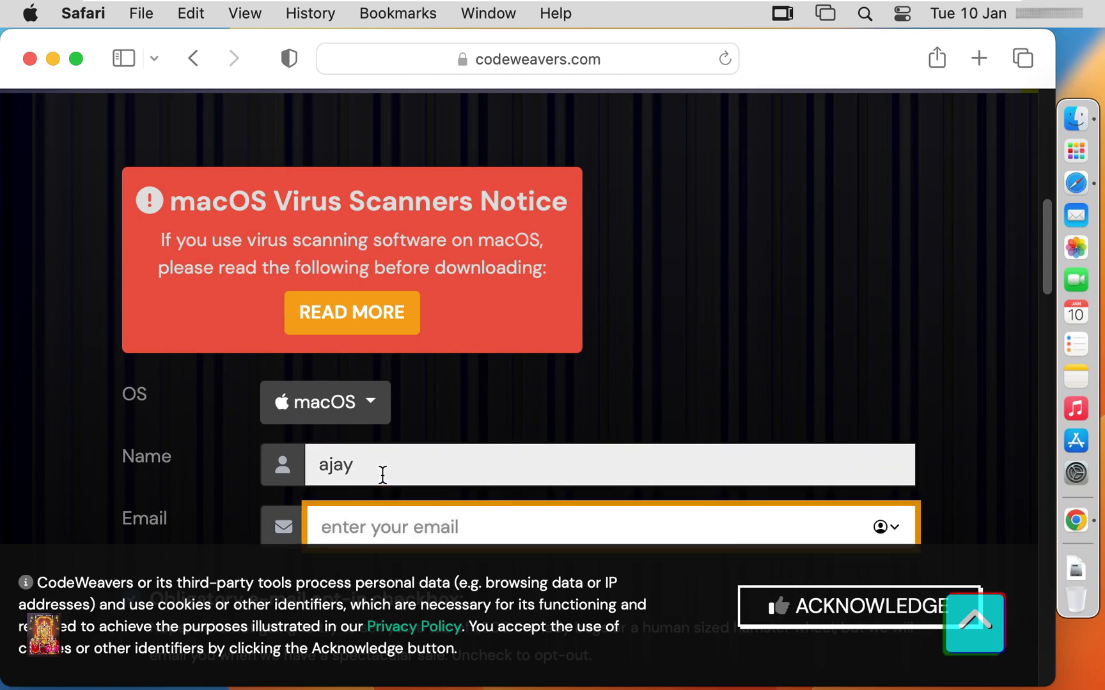
{"action": "scroll", "coordinate": [387, 460], "scroll_direction": "down", "scroll_amount": 3}
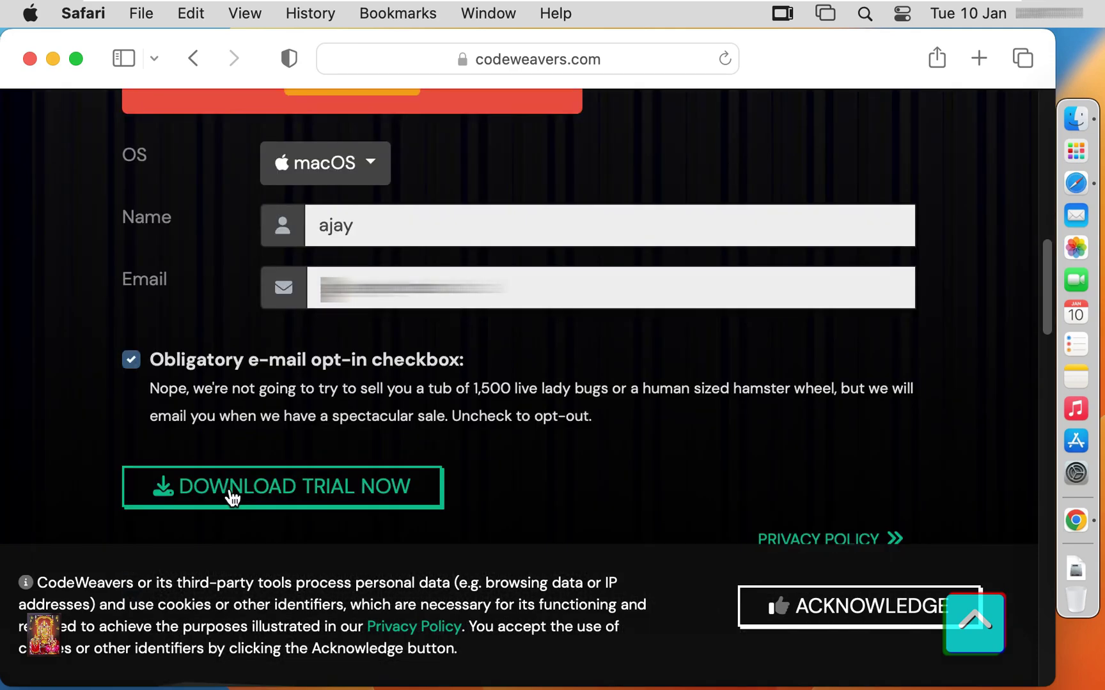
{"action": "left_click", "coordinate": [227, 493]}
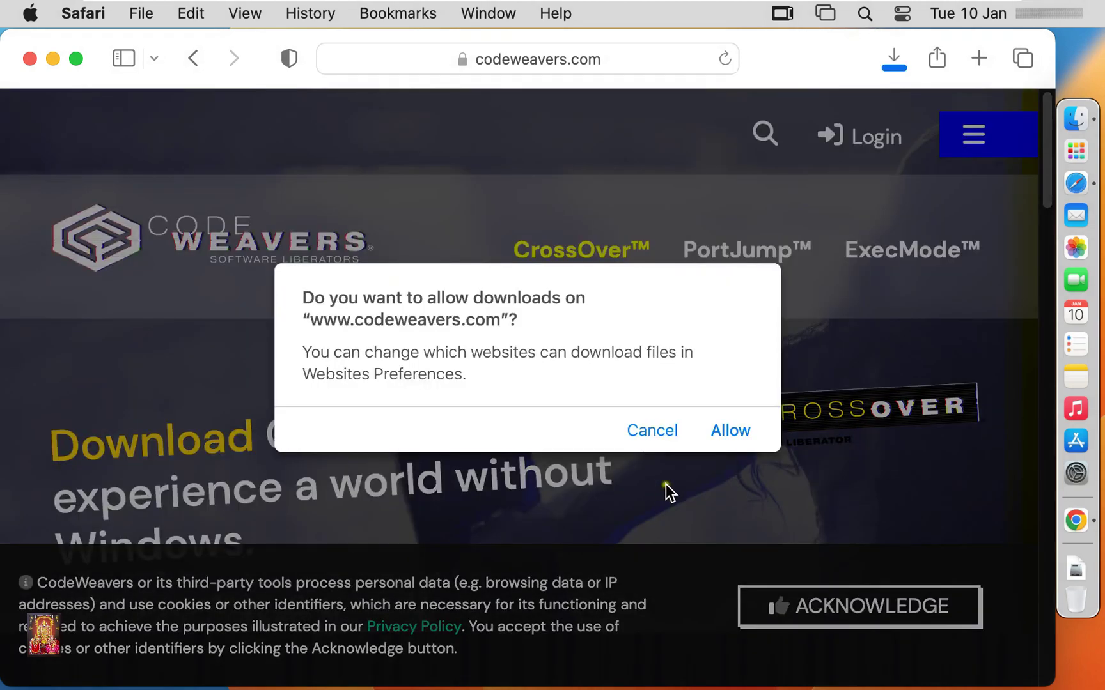
Allow downloads from codeweavers.com, watch crossover-22.0.1.zip finish, and close Safari.
{"action": "left_click", "coordinate": [734, 431]}
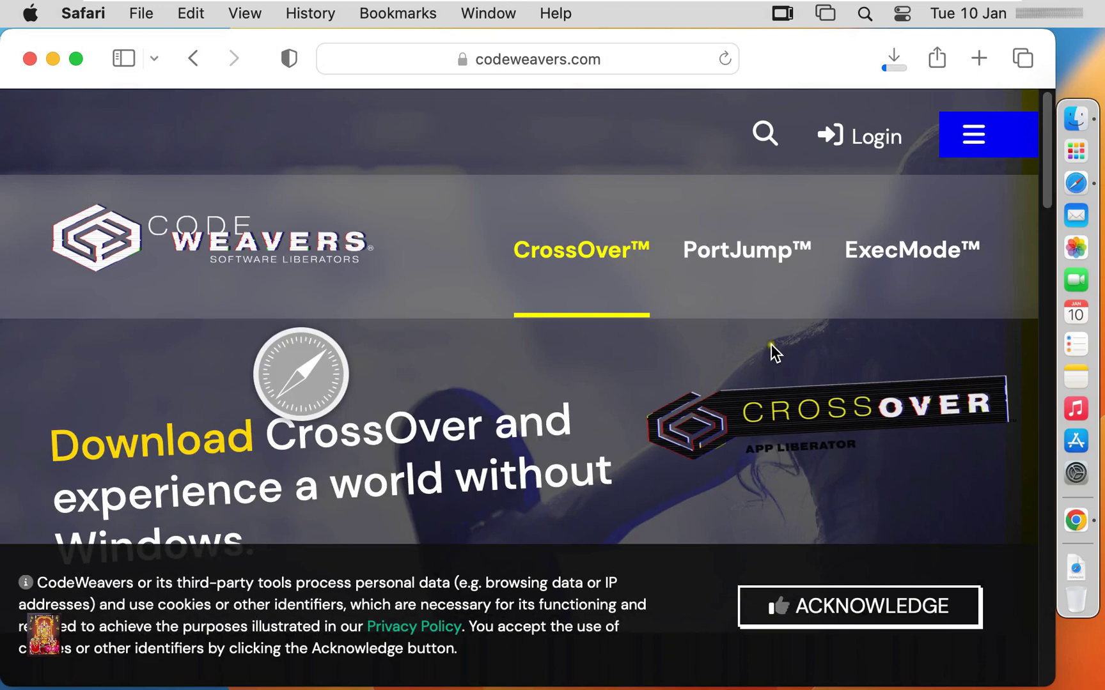
{"action": "left_click", "coordinate": [894, 59]}
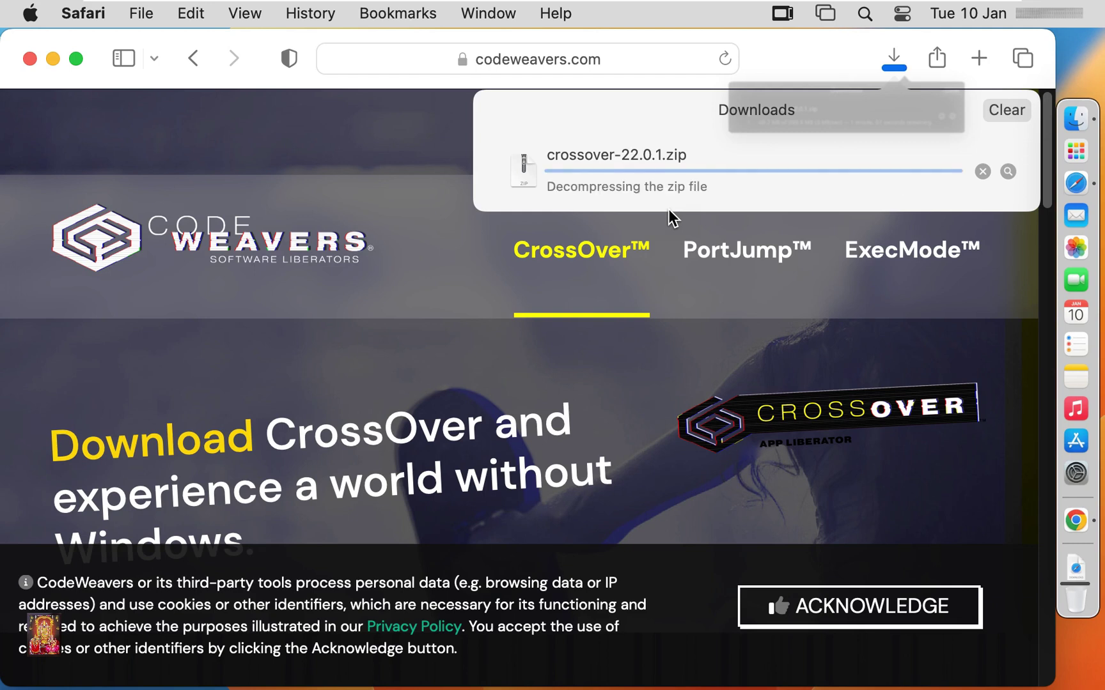
{"action": "left_click", "coordinate": [30, 59]}
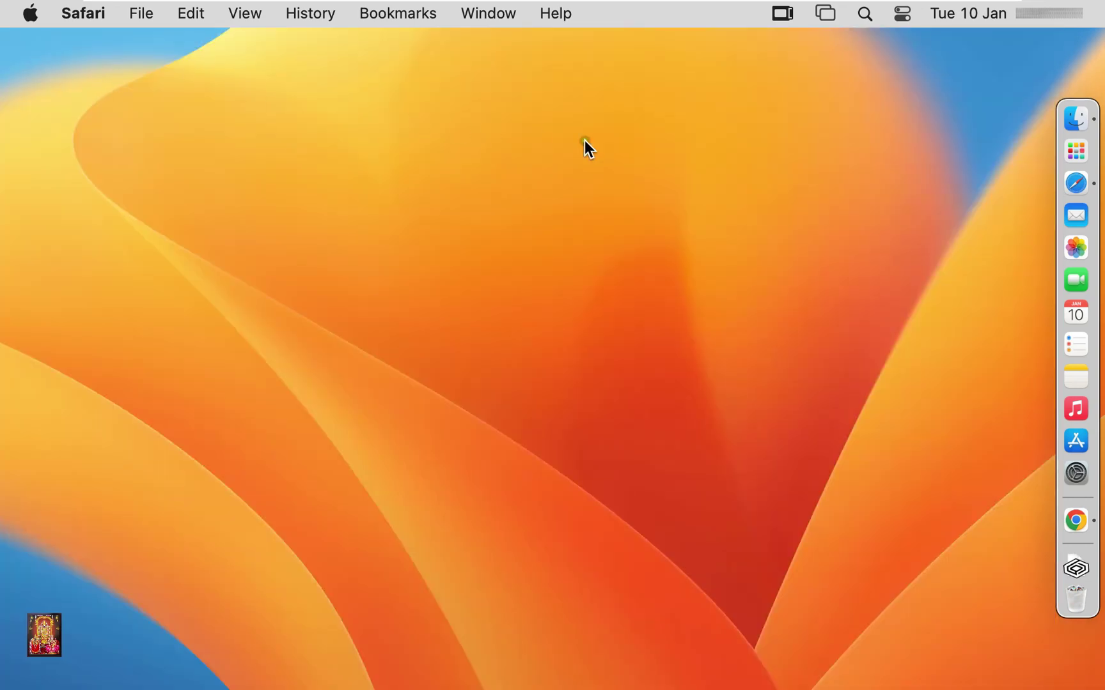
Open CrossOver from the Downloads folder via Finder's right-click Open, then close Finder.
{"action": "left_click", "coordinate": [1072, 117]}
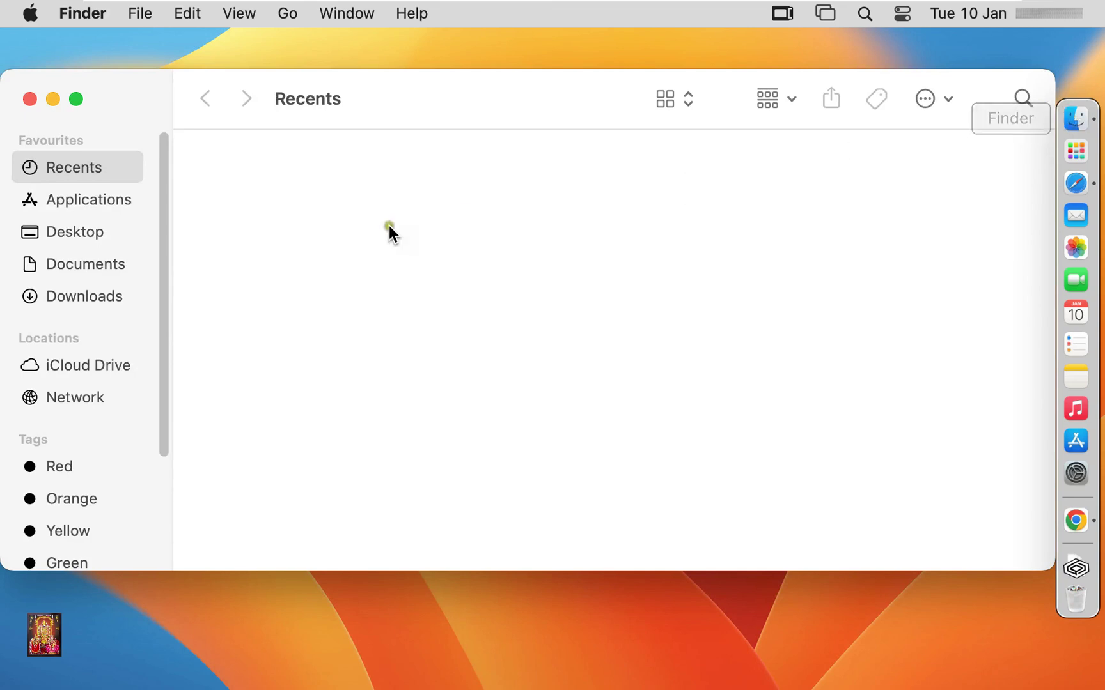
{"action": "left_click", "coordinate": [87, 302]}
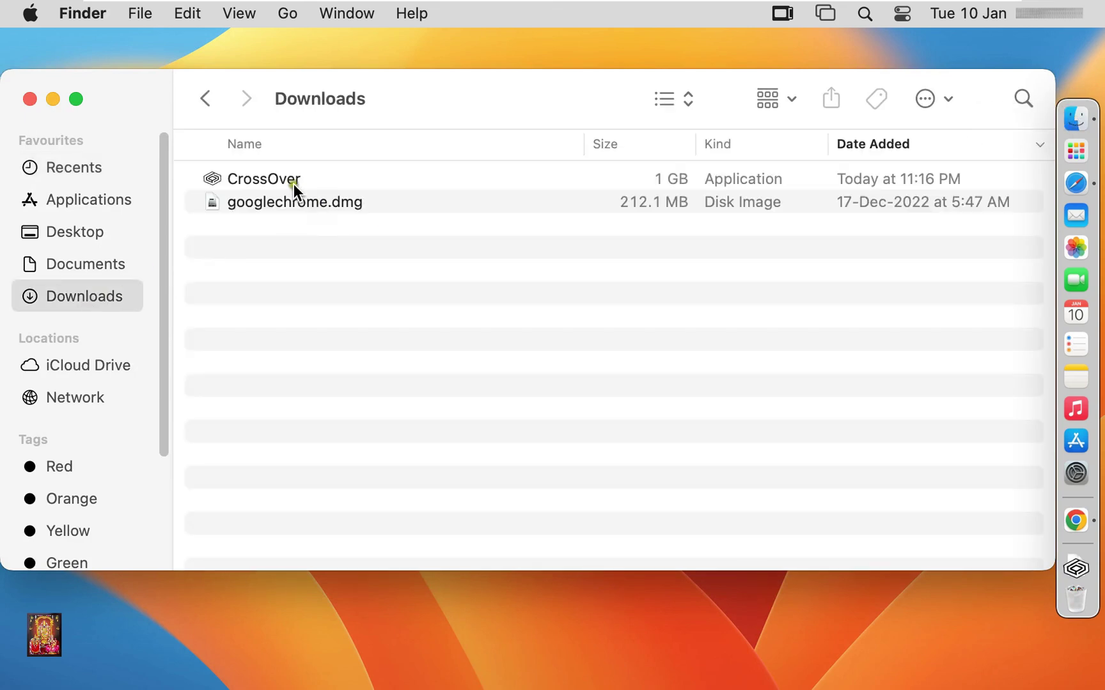
{"action": "left_click", "coordinate": [264, 178]}
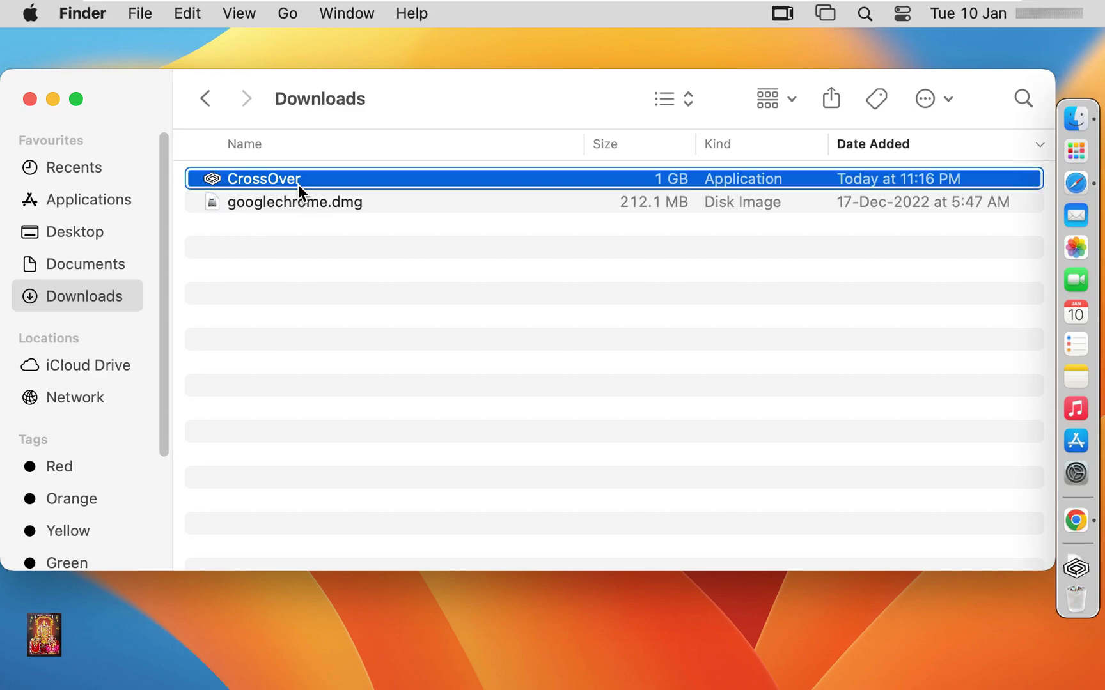
{"action": "right_click", "coordinate": [298, 184]}
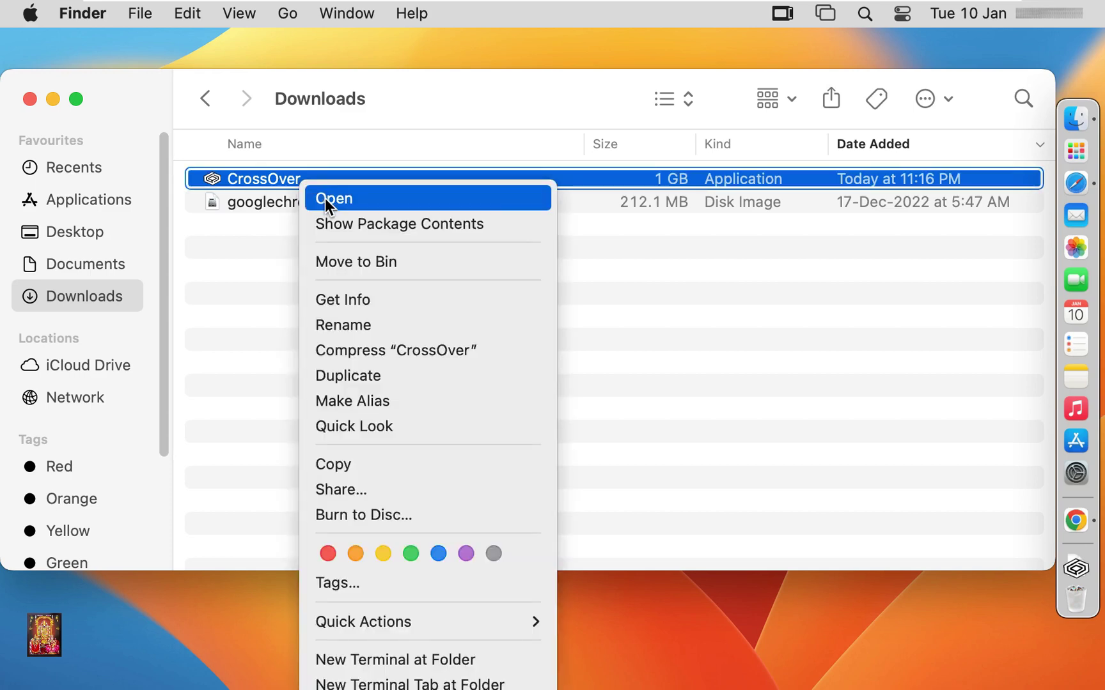
{"action": "left_click", "coordinate": [324, 198]}
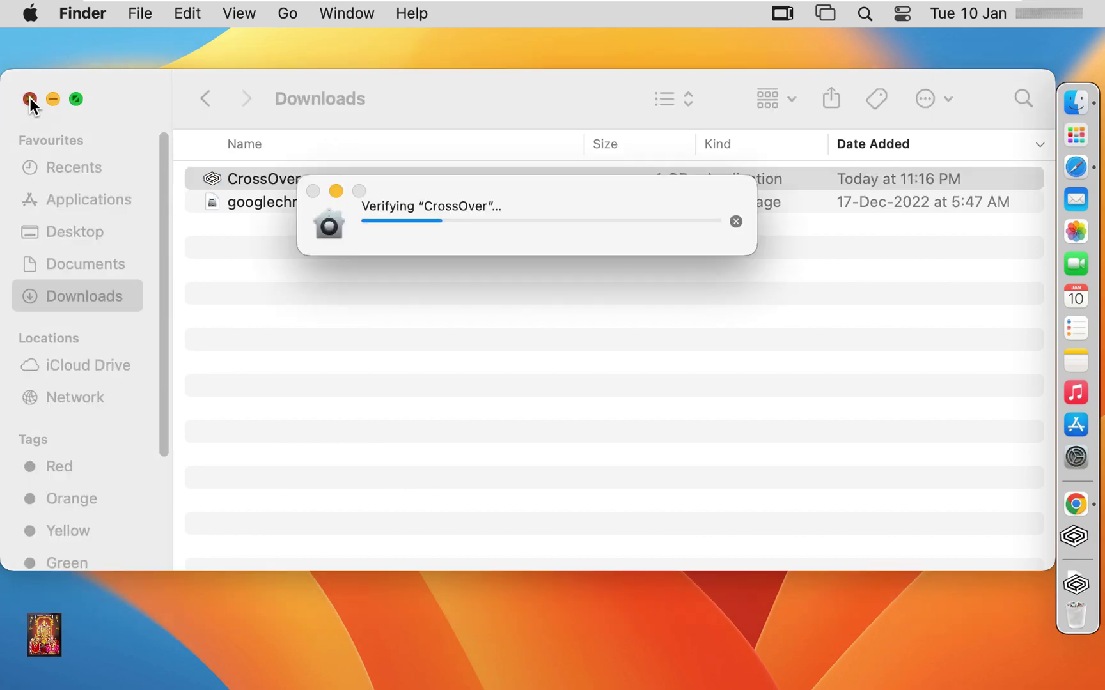
{"action": "left_click", "coordinate": [30, 98]}
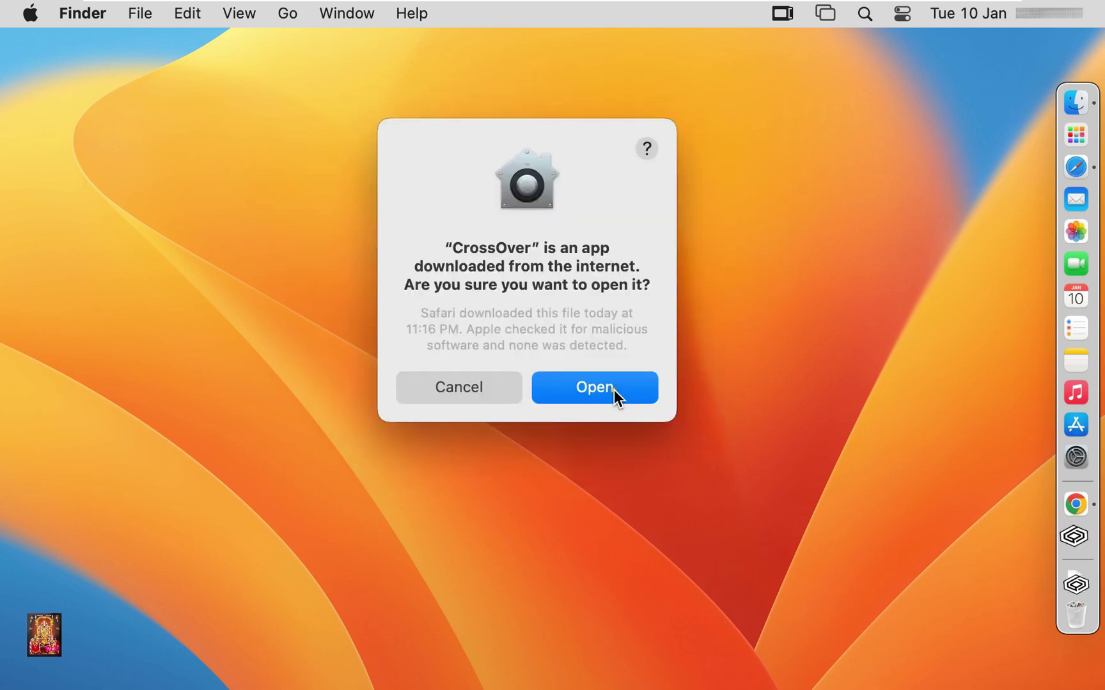
Confirm opening CrossOver and move it to the Applications folder.
{"action": "left_click", "coordinate": [614, 390]}
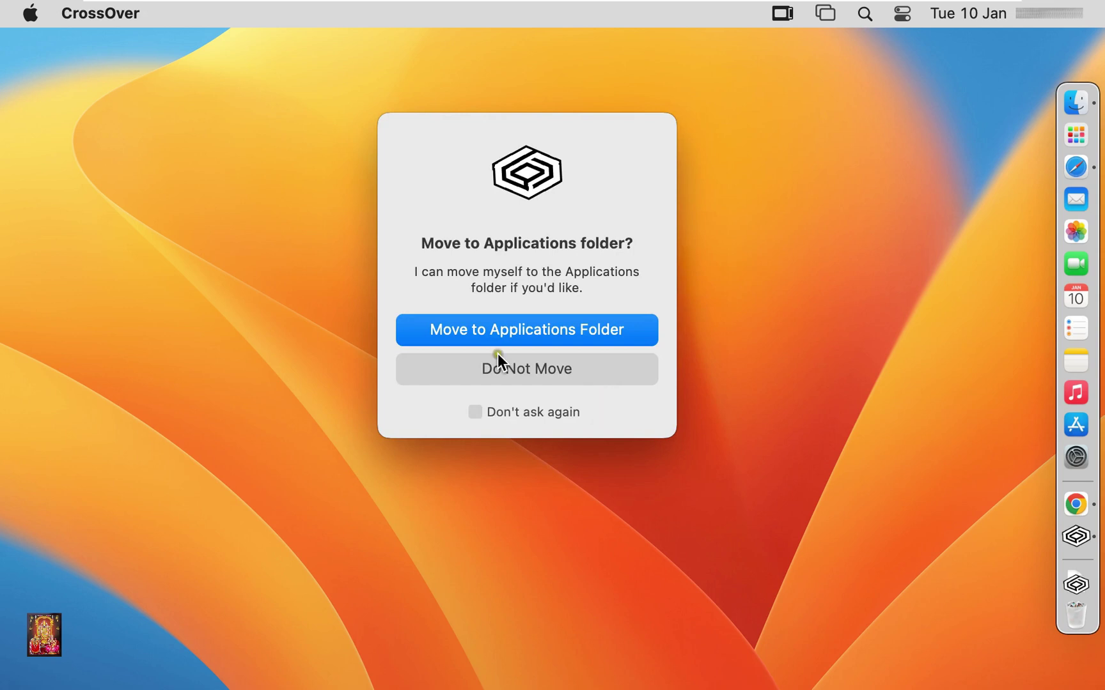
{"action": "left_click", "coordinate": [554, 329]}
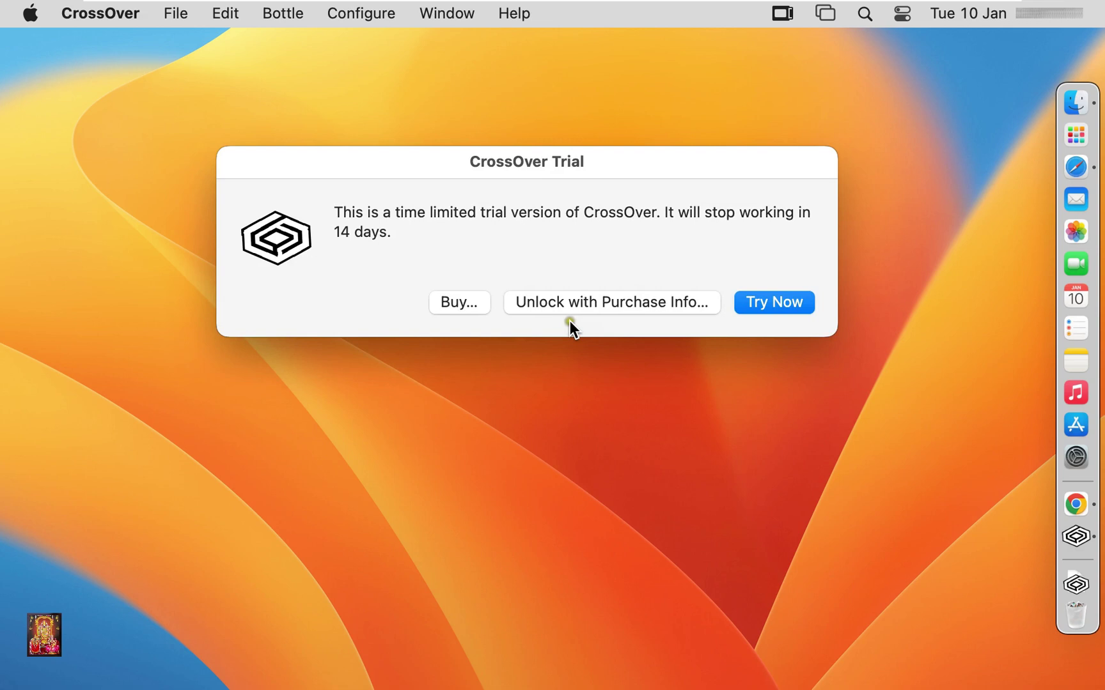
Continue the trial, search 'notepad', open Notepad++ details, and allow network volume access.
{"action": "left_click", "coordinate": [775, 302]}
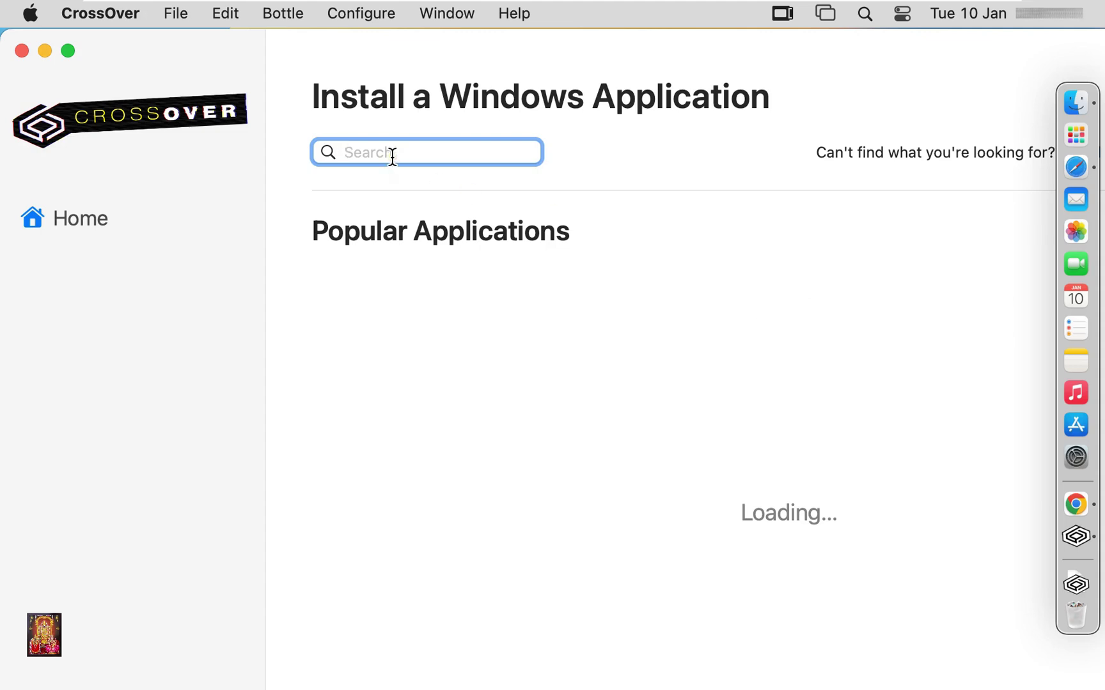
{"action": "type", "text": "notepad"}
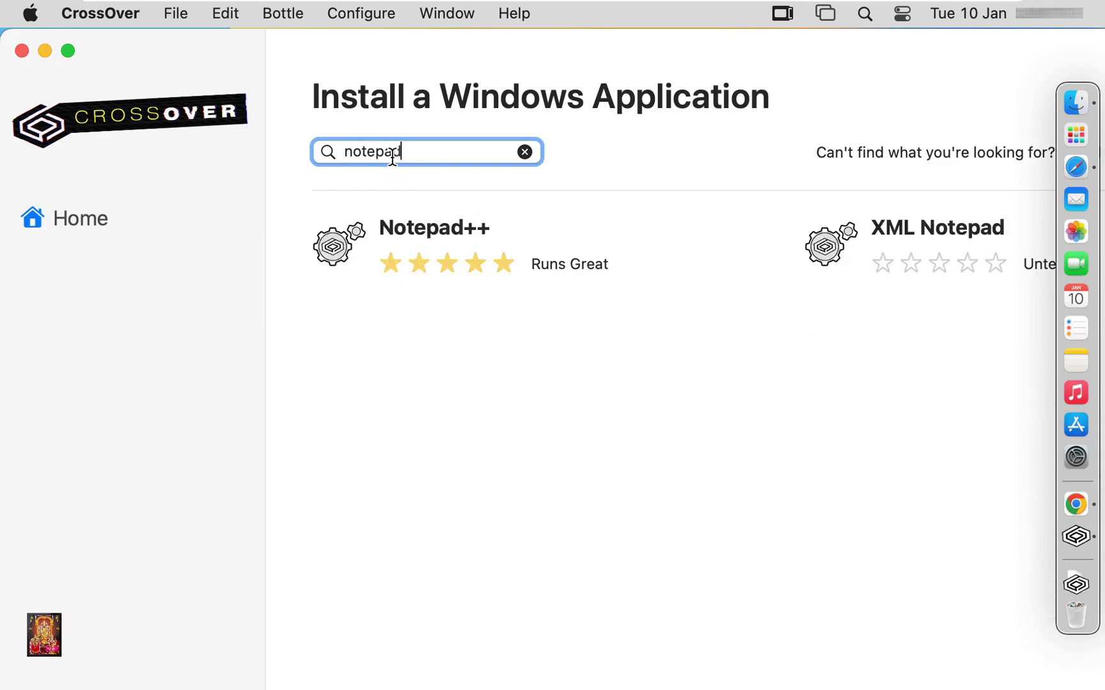
{"action": "left_click", "coordinate": [459, 233]}
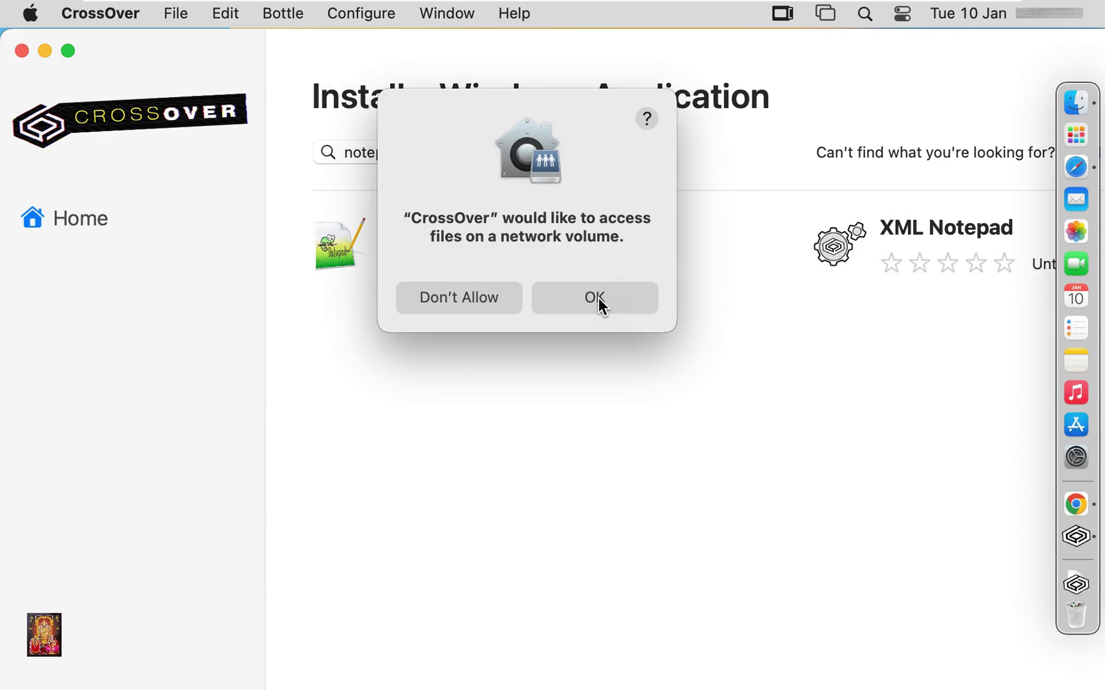
{"action": "left_click", "coordinate": [599, 300]}
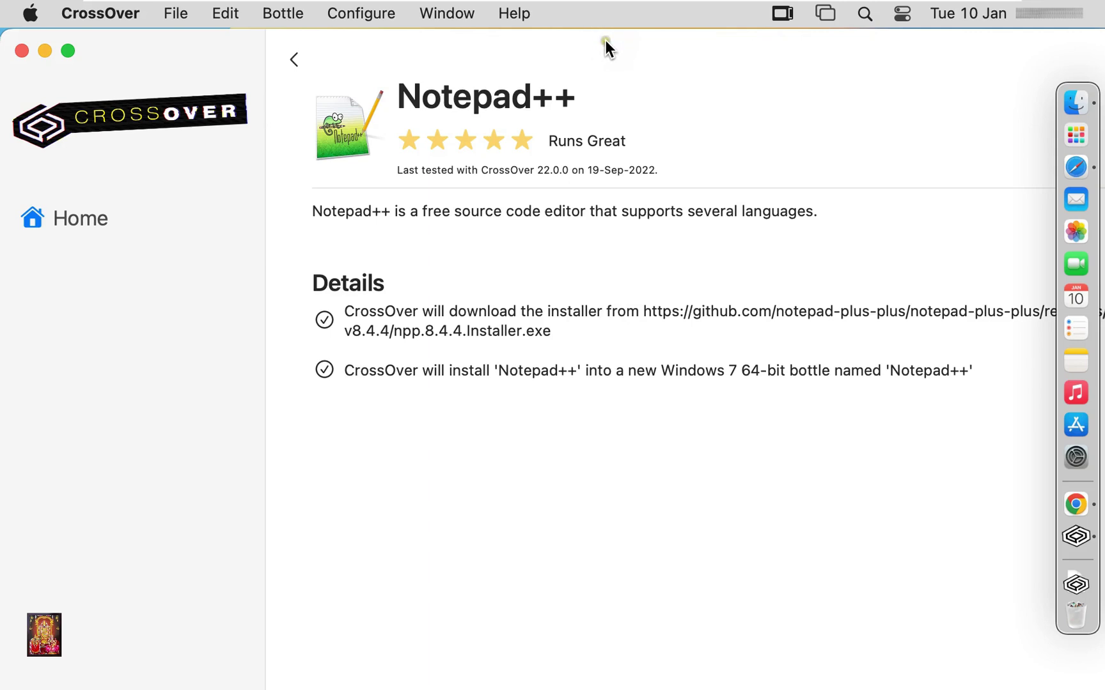
{"action": "left_click_drag", "start_coordinate": [605, 40], "coordinate": [391, 44]}
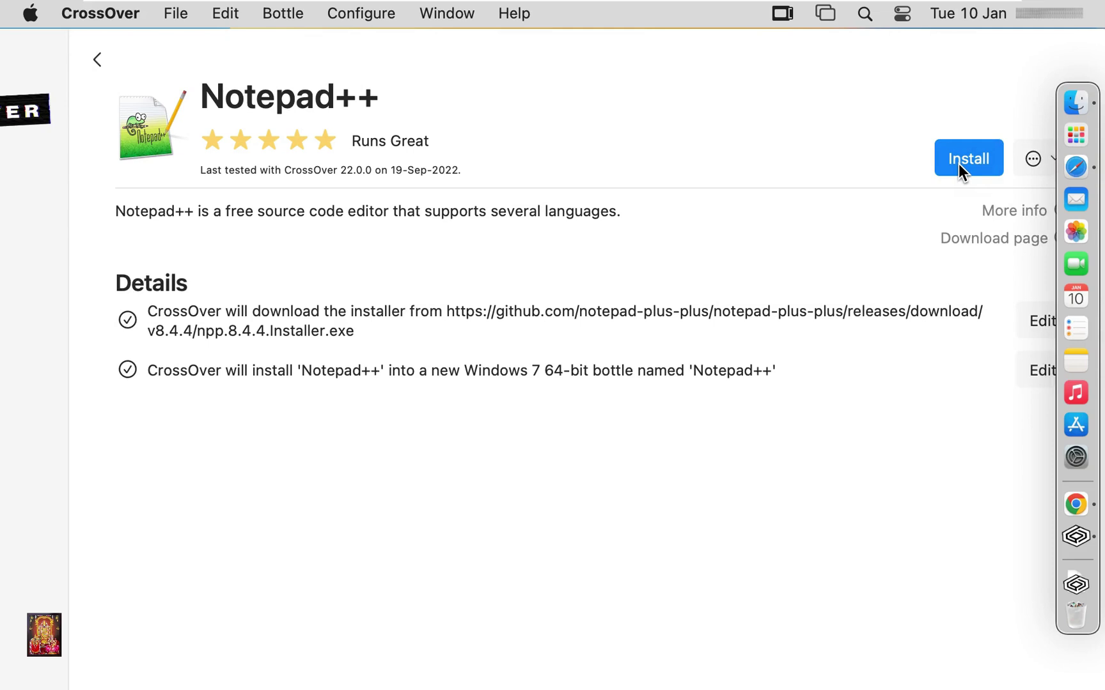
Install Notepad++ v8.4.6 in English with default folder and components, no desktop shortcut.
{"action": "left_click", "coordinate": [958, 164]}
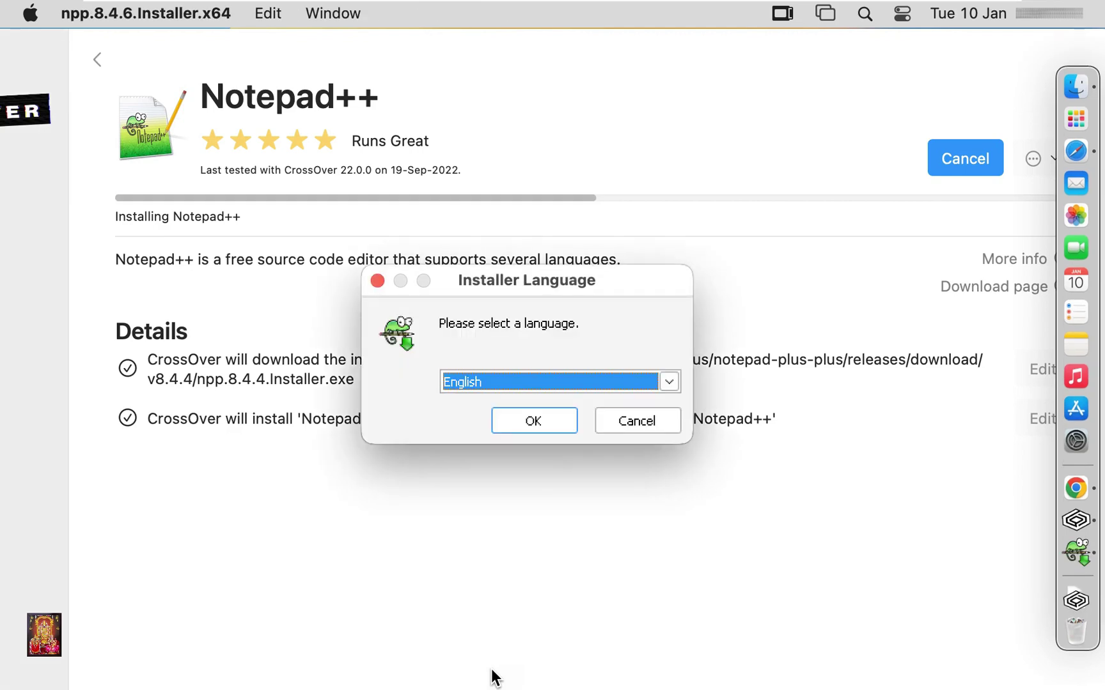
{"action": "left_click", "coordinate": [526, 422]}
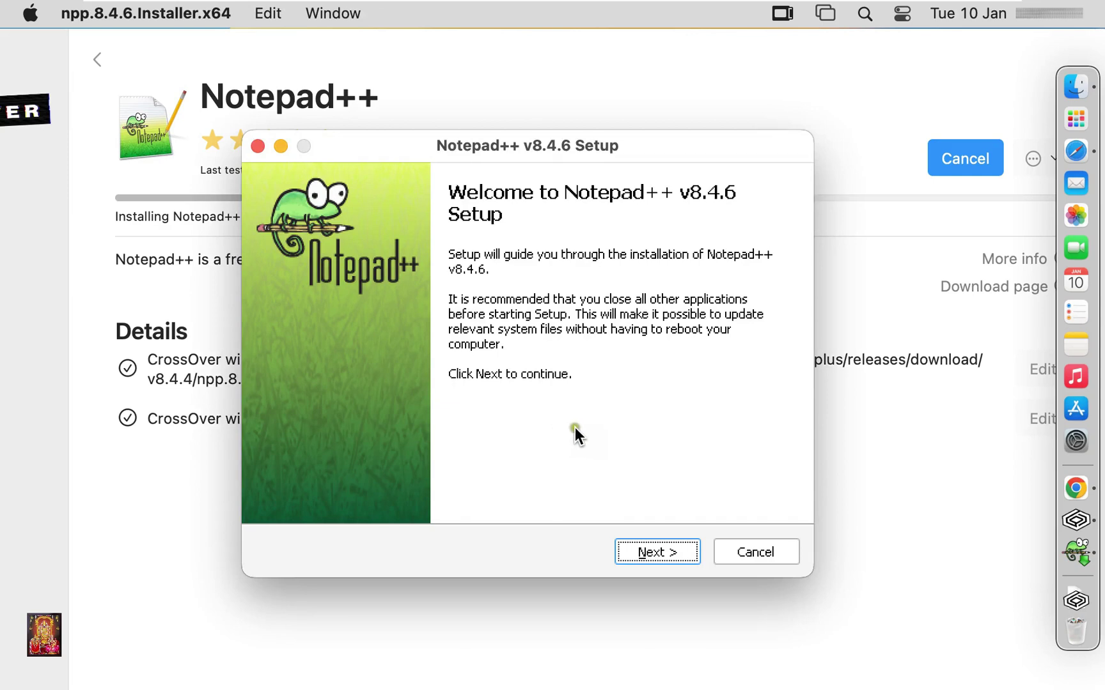
{"action": "left_click", "coordinate": [650, 548]}
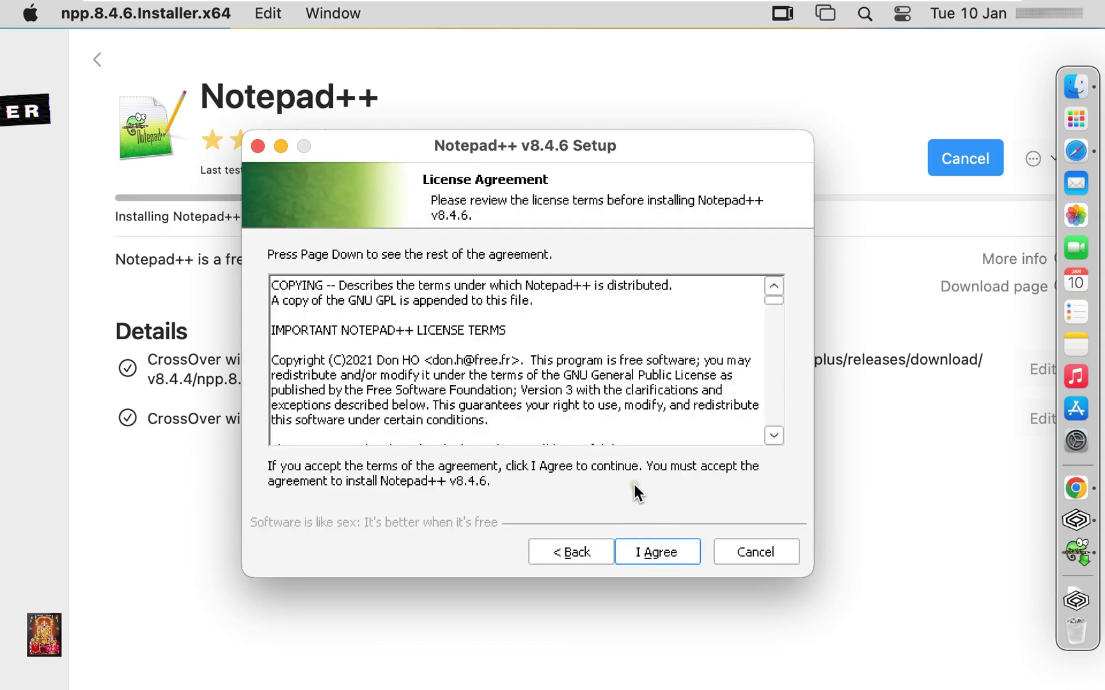
{"action": "left_click", "coordinate": [653, 550]}
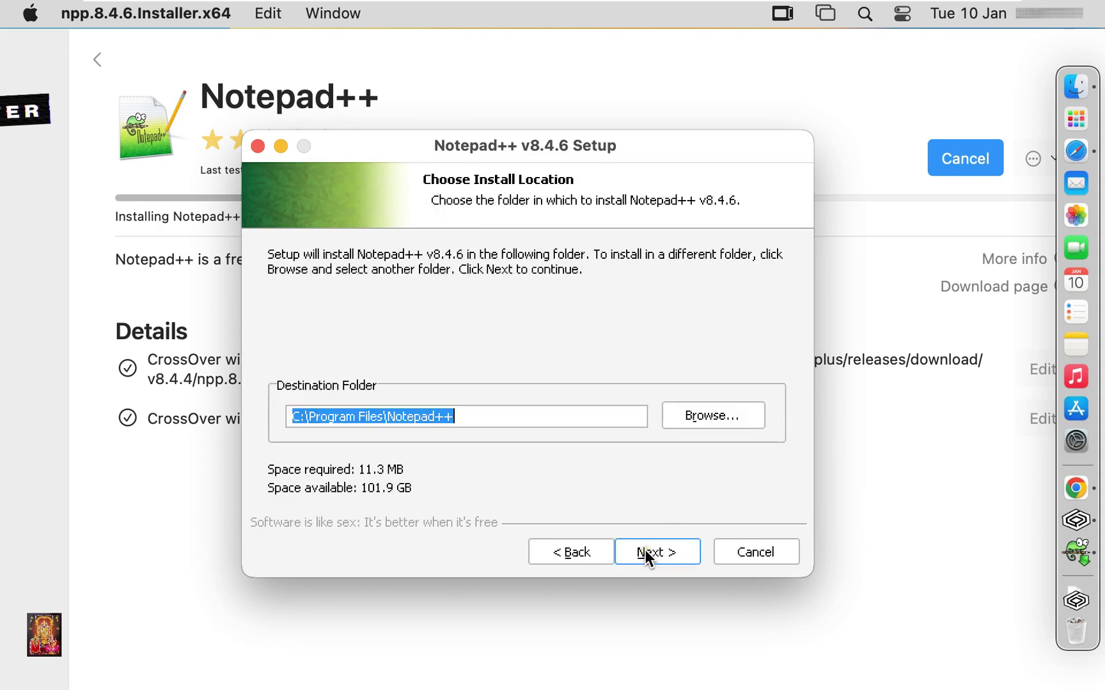
{"action": "left_click", "coordinate": [644, 551]}
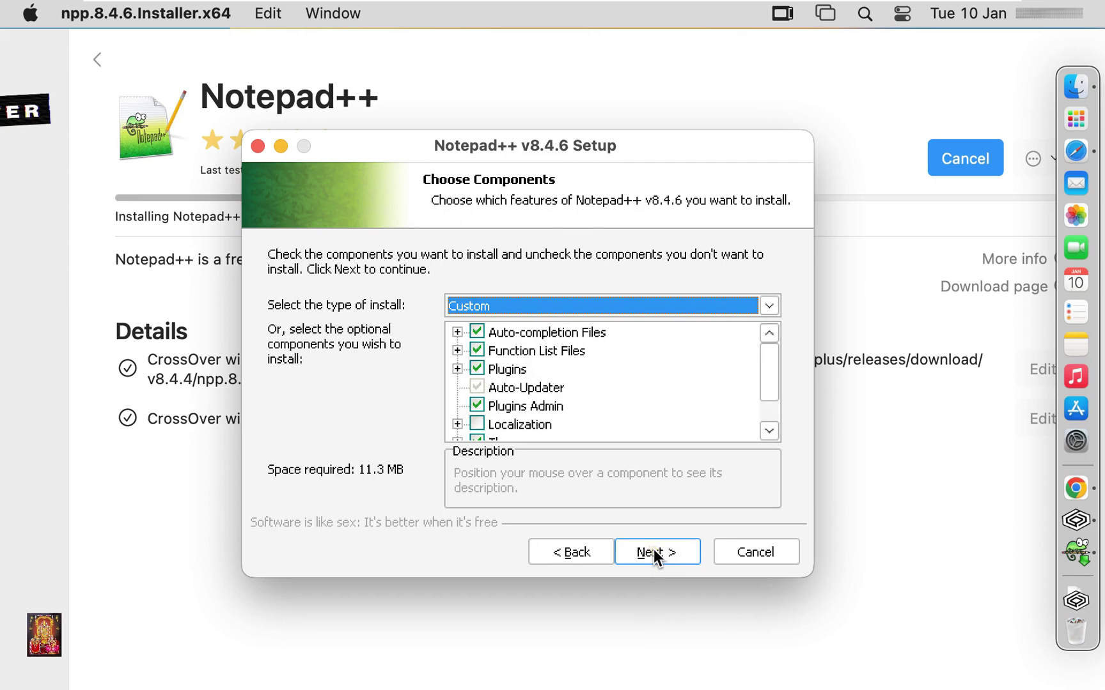
{"action": "left_click", "coordinate": [654, 551]}
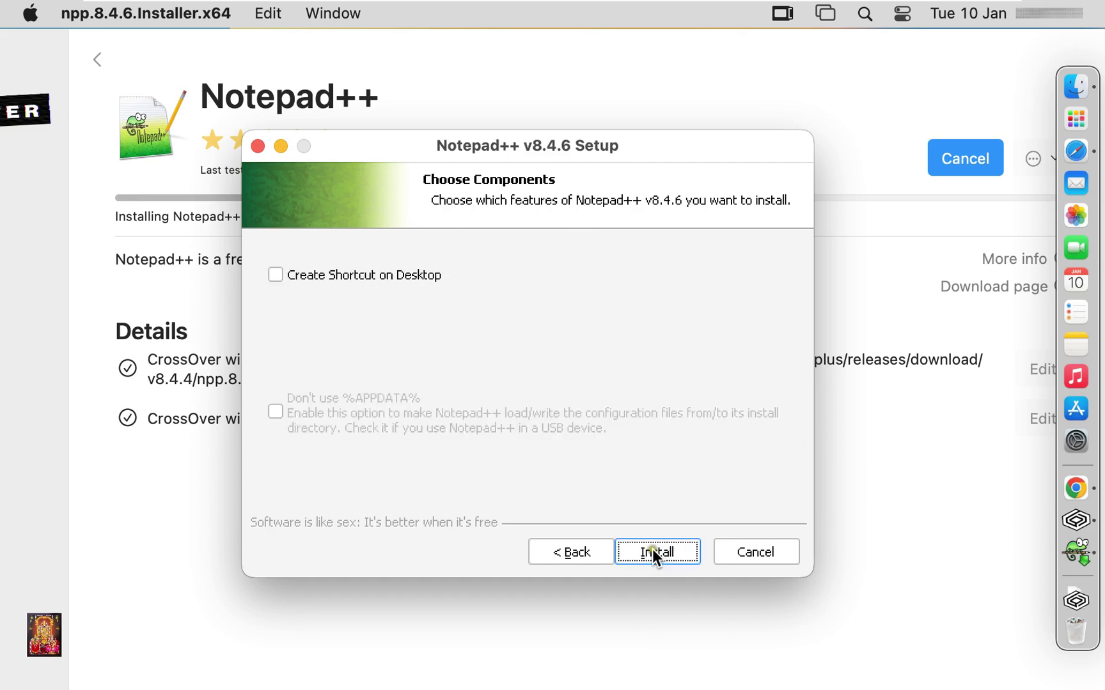
{"action": "left_click", "coordinate": [659, 552]}
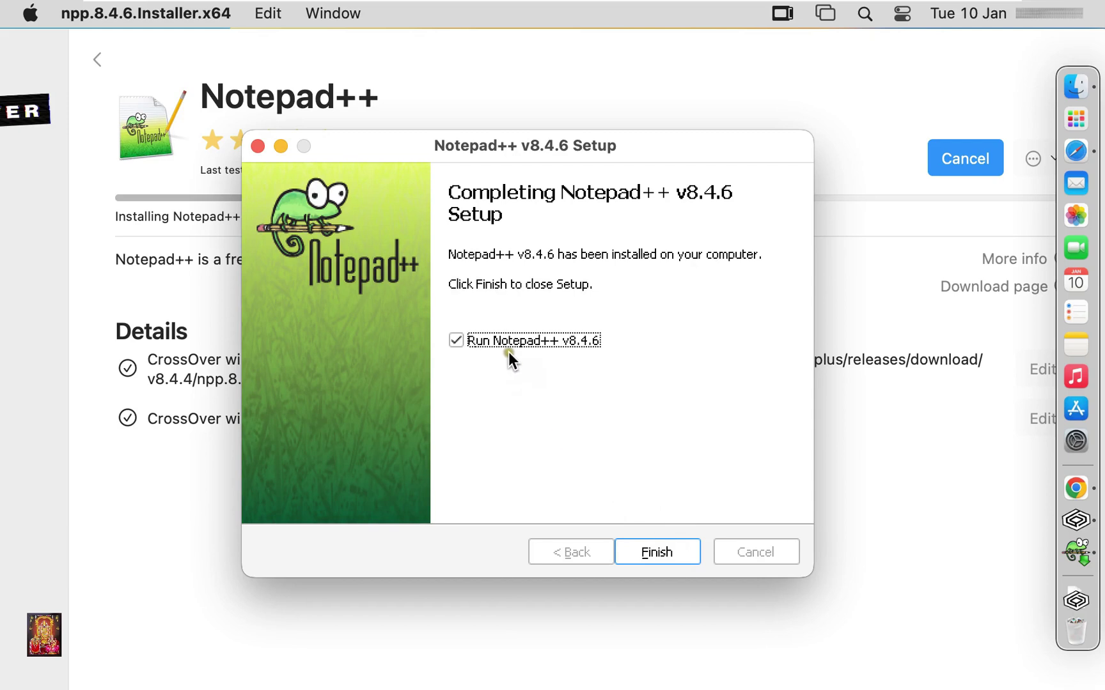
{"action": "left_click", "coordinate": [651, 552]}
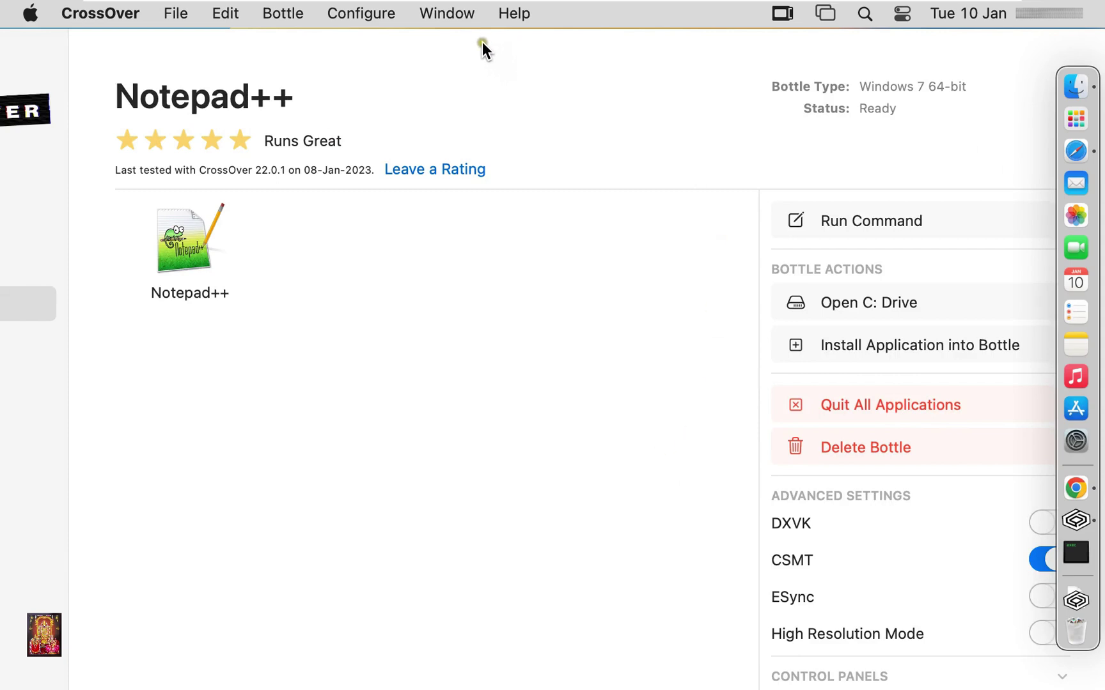
Move the CrossOver window back into view and close it.
{"action": "left_click_drag", "start_coordinate": [487, 37], "coordinate": [729, 59]}
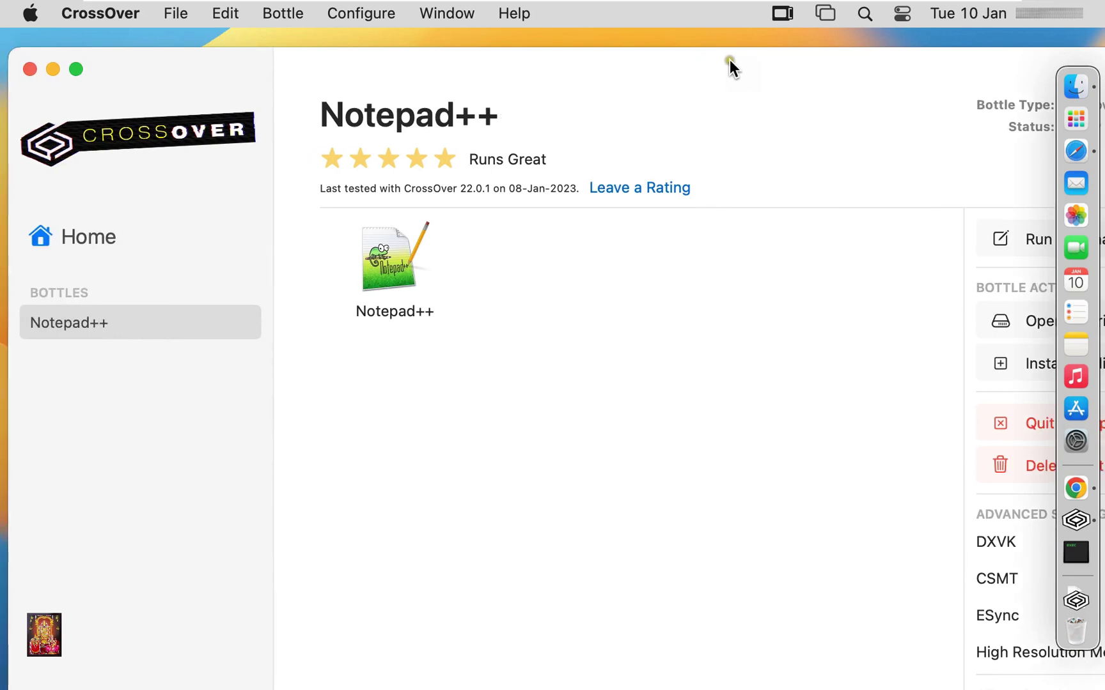
{"action": "left_click", "coordinate": [66, 51]}
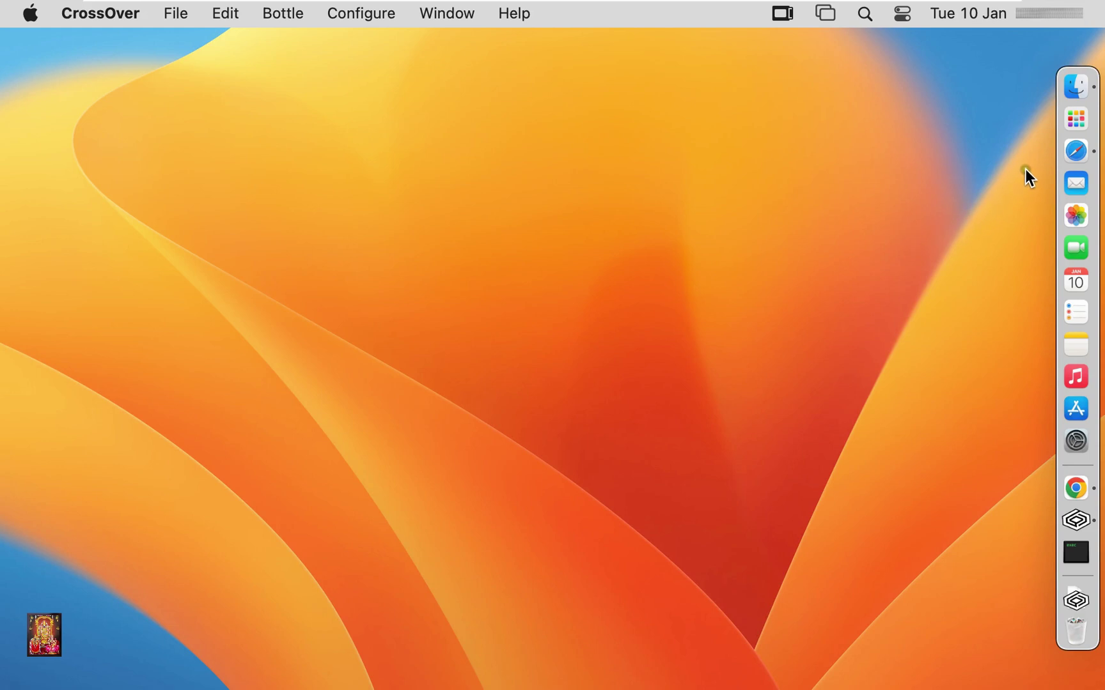
Start Notepad++ from the Launchpad app grid.
{"action": "left_click", "coordinate": [1076, 129]}
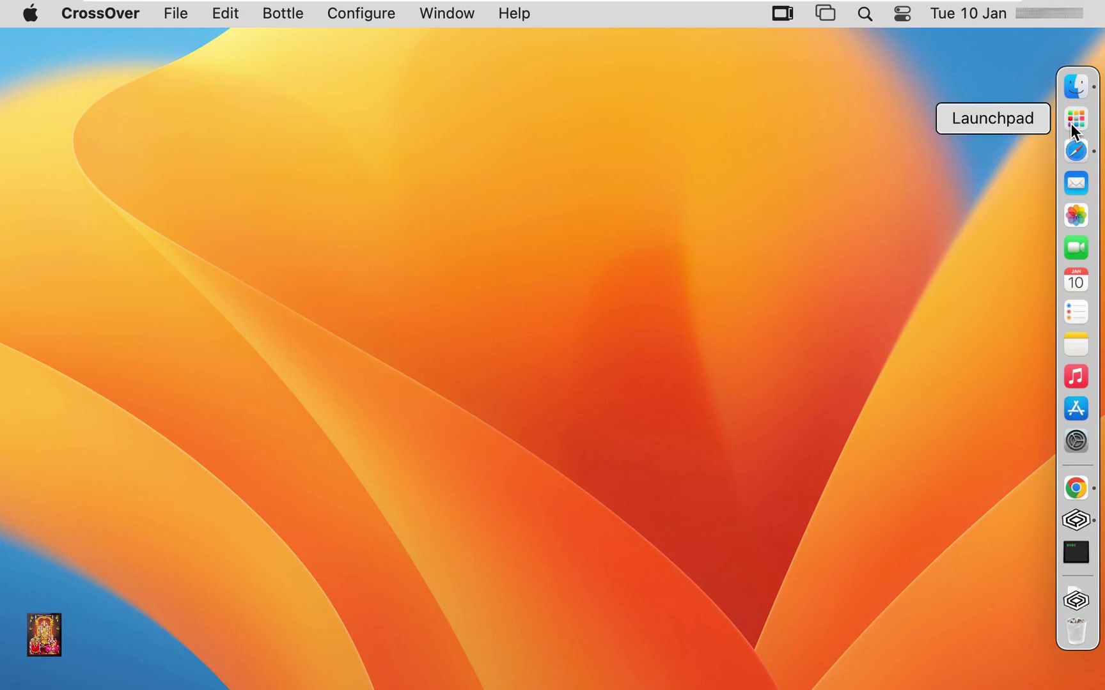
{"action": "left_click", "coordinate": [1076, 125]}
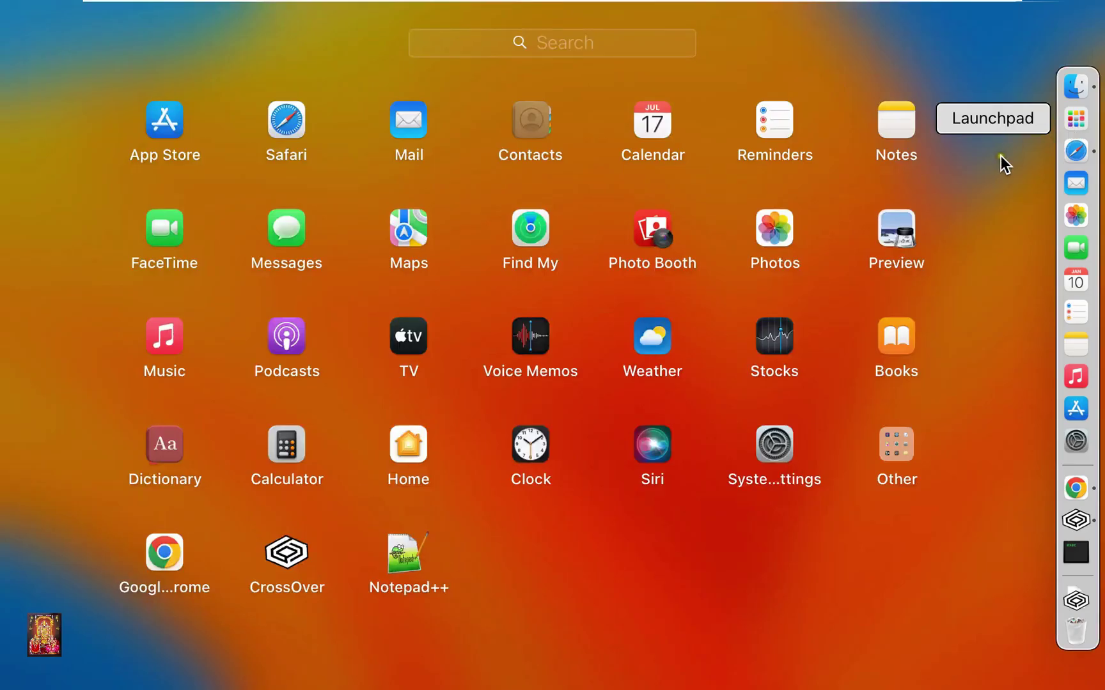
{"action": "left_click", "coordinate": [410, 557]}
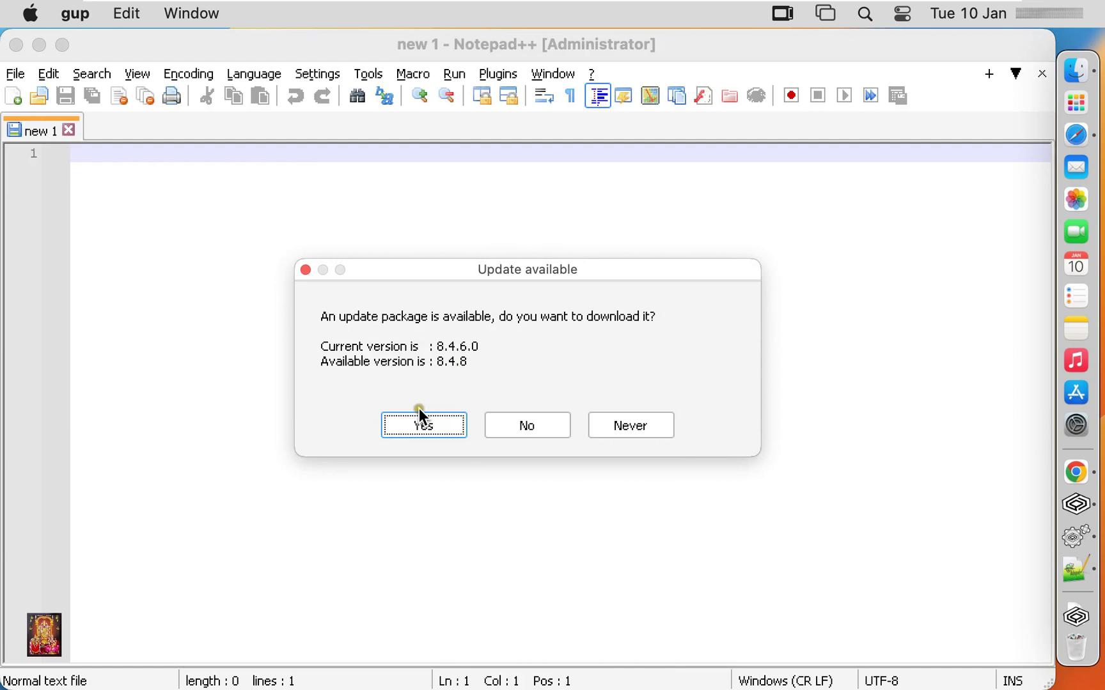
Accept the 8.4.8 update and install it in English with defaults, unchecking Run Notepad++.
{"action": "left_click", "coordinate": [421, 419]}
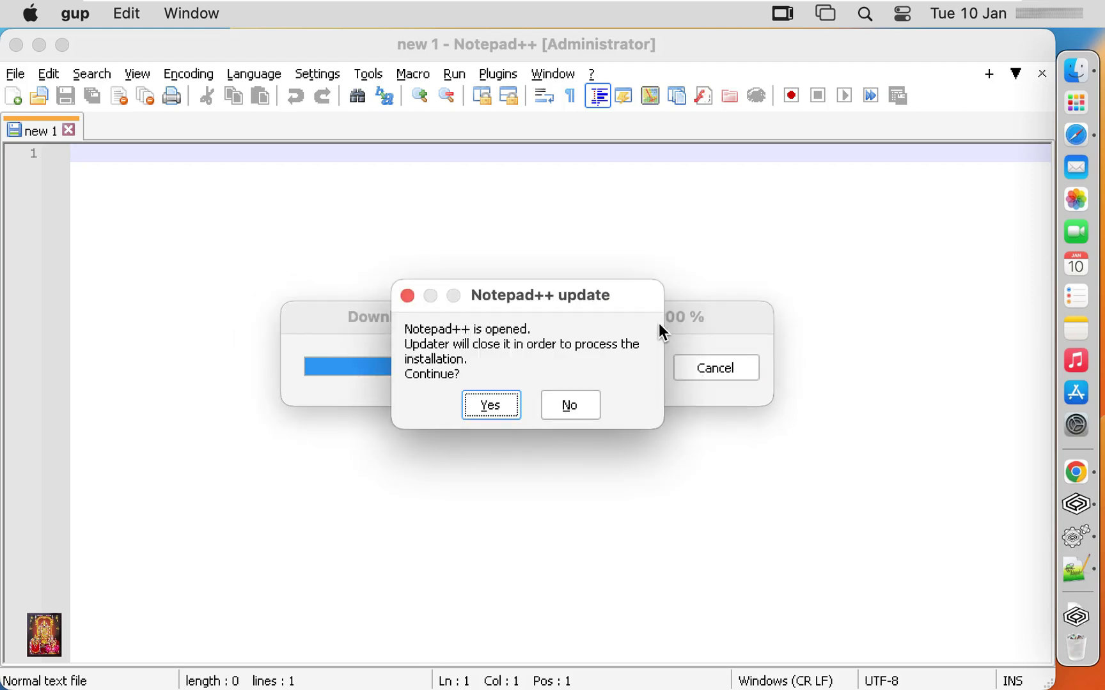
{"action": "left_click", "coordinate": [486, 410]}
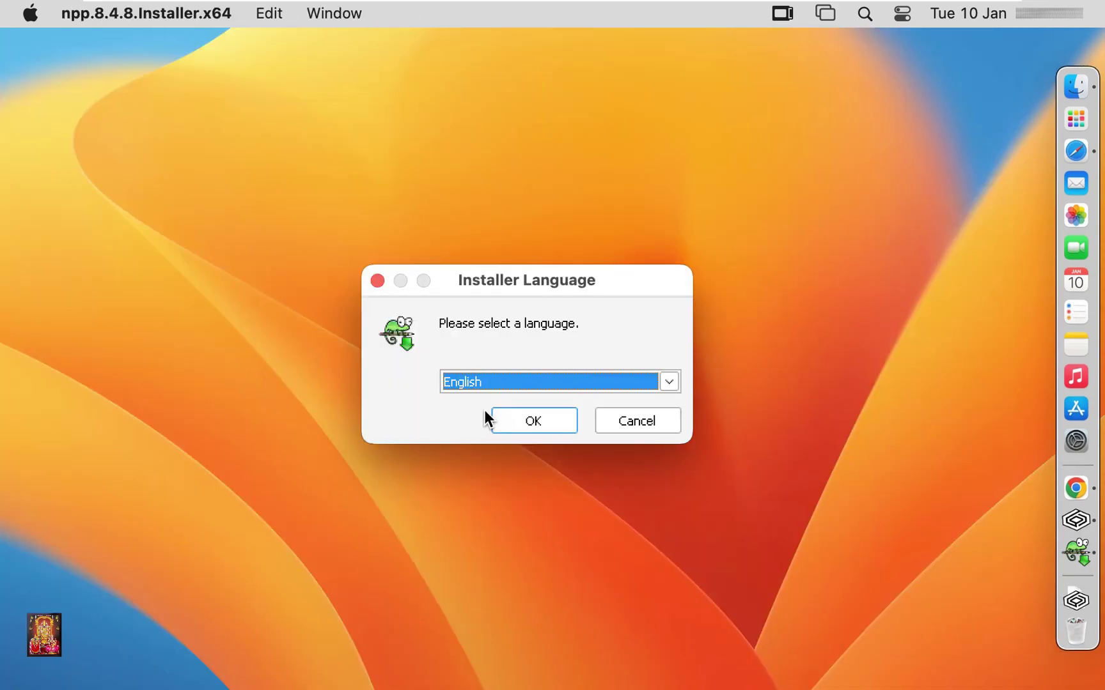
{"action": "left_click", "coordinate": [533, 416]}
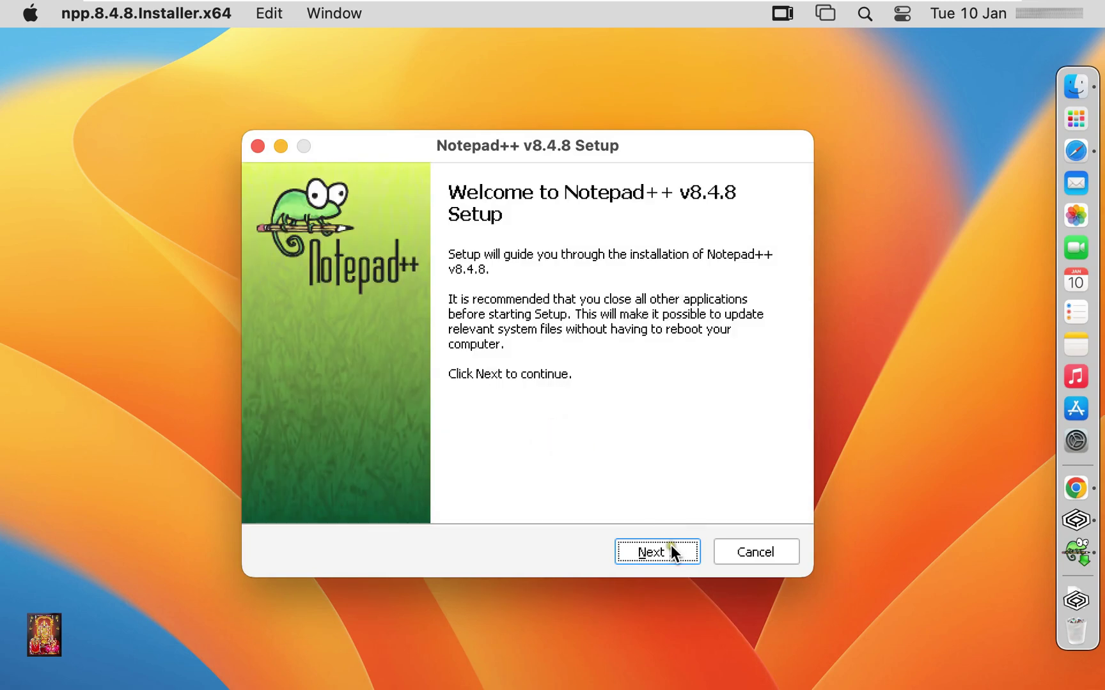
{"action": "left_click", "coordinate": [671, 546]}
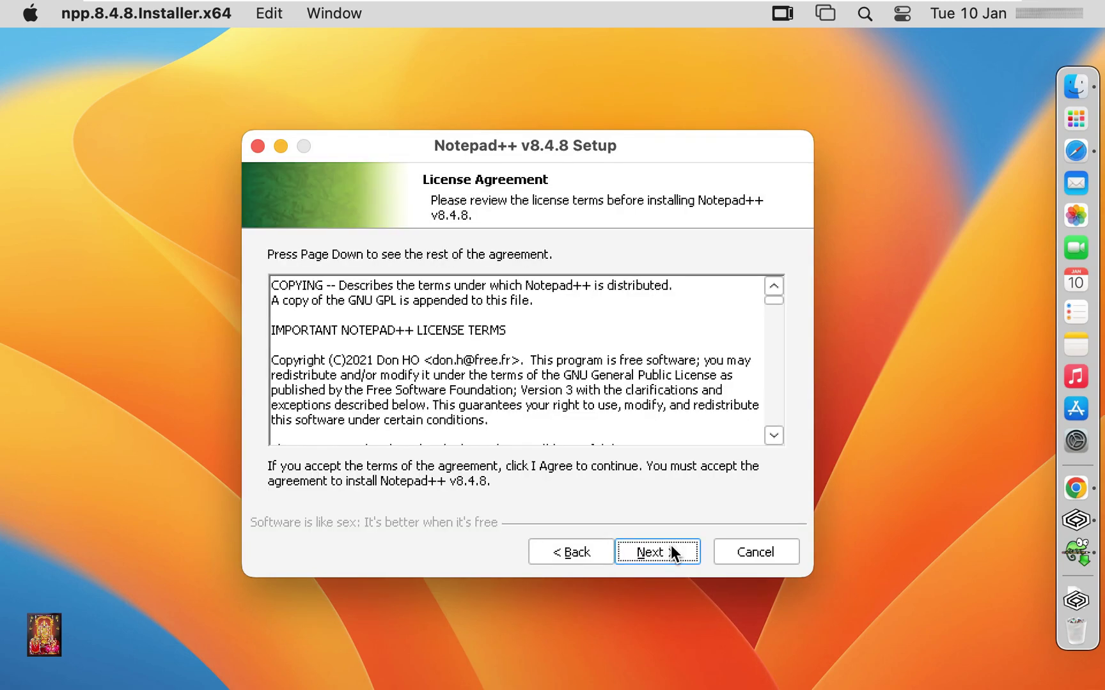
{"action": "left_click", "coordinate": [670, 545]}
{"action": "left_click", "coordinate": [671, 545]}
{"action": "left_click", "coordinate": [671, 546]}
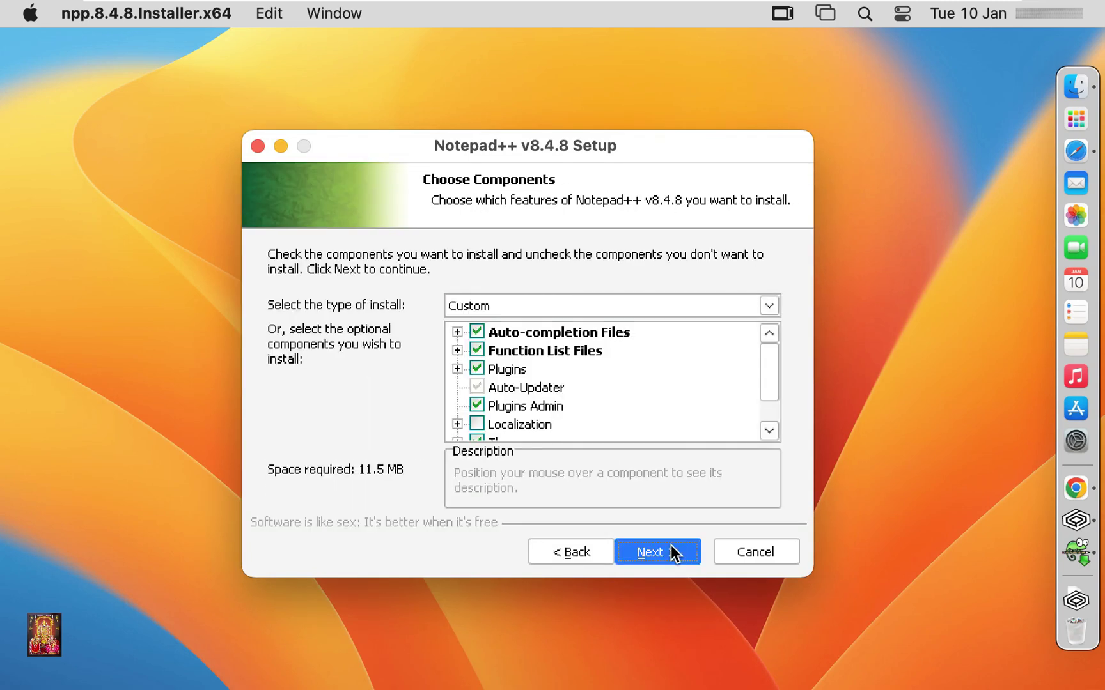
{"action": "left_click", "coordinate": [671, 545]}
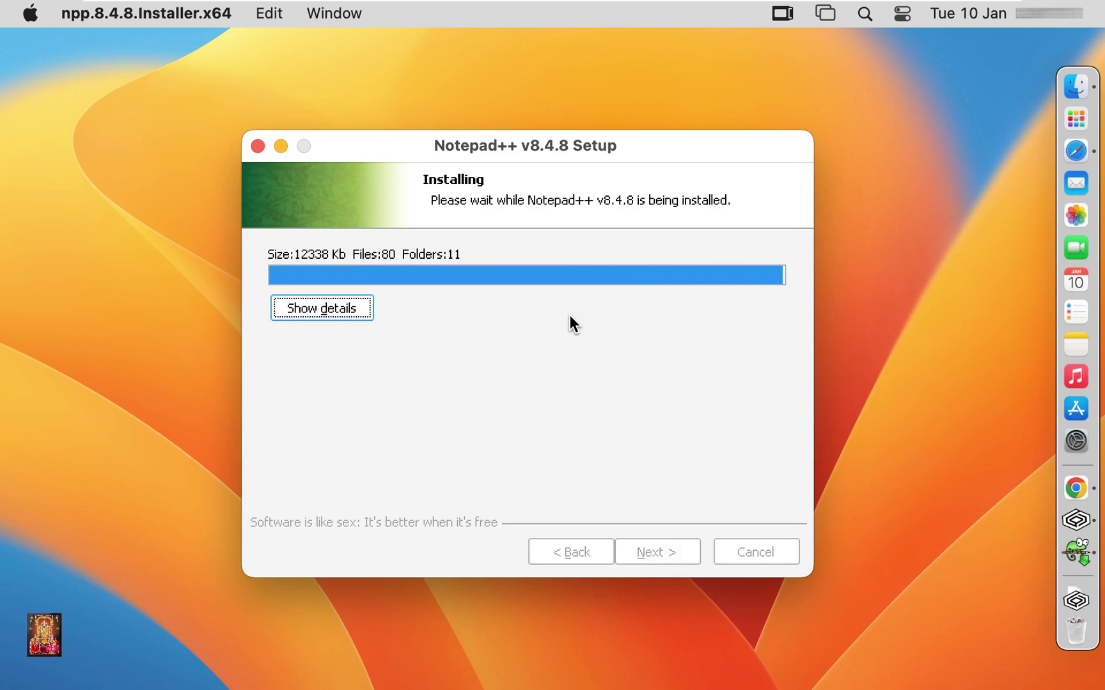
{"action": "left_click", "coordinate": [514, 345]}
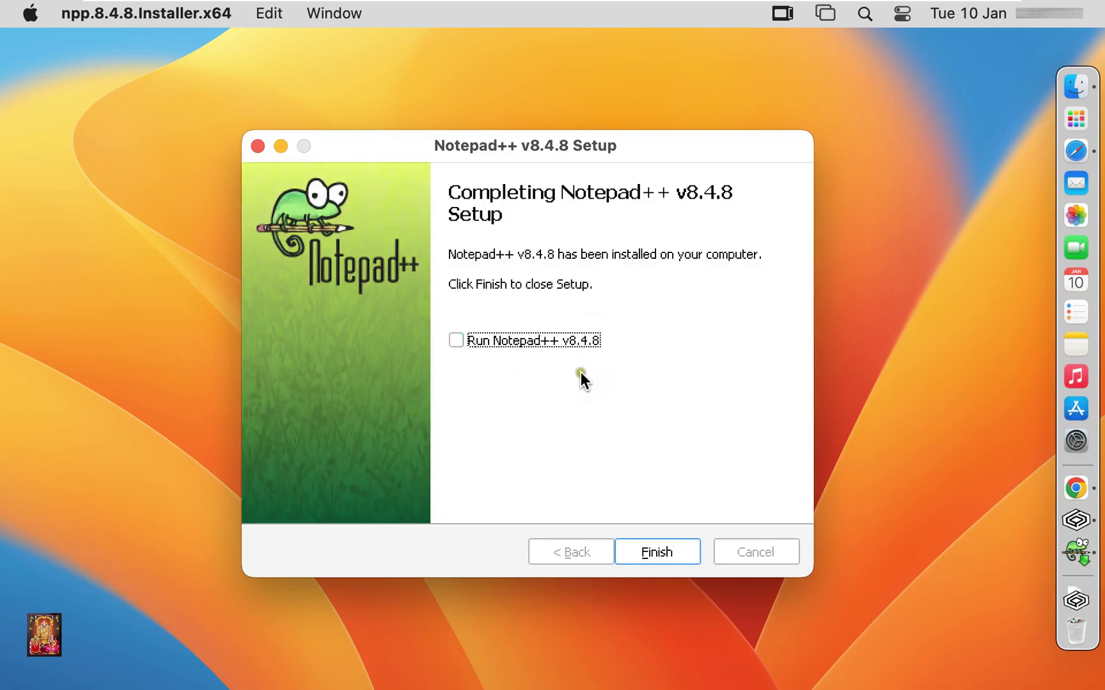
{"action": "left_click", "coordinate": [655, 545]}
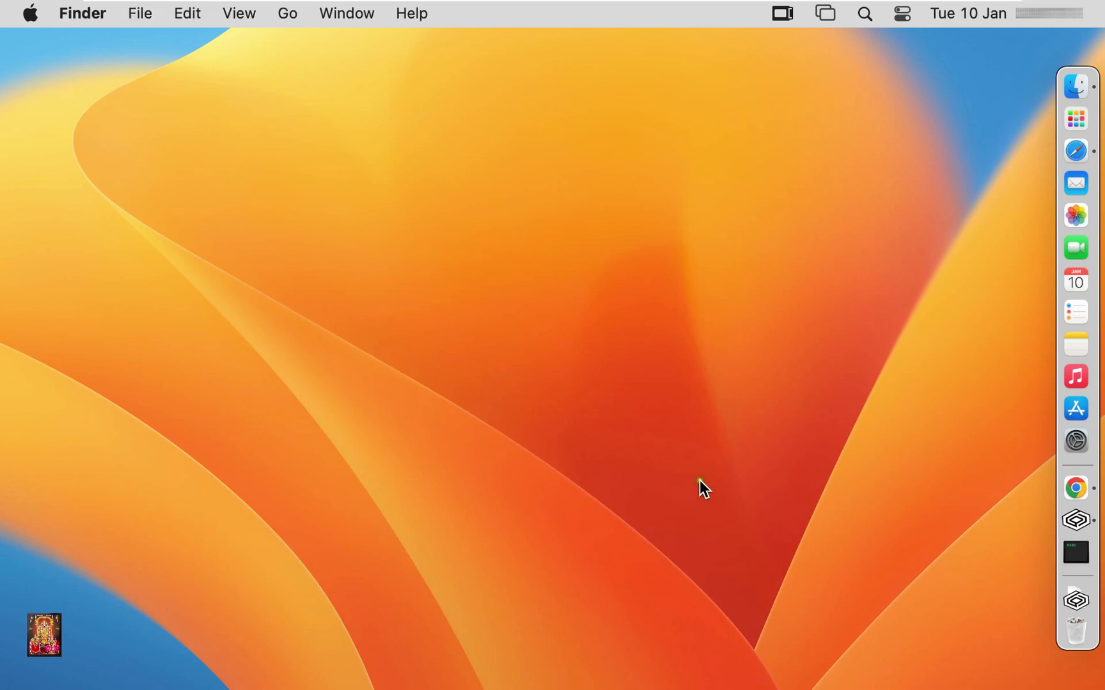
Relaunch Notepad++ from Launchpad and type 'Hello World' followed by a new line.
{"action": "left_click", "coordinate": [1074, 128]}
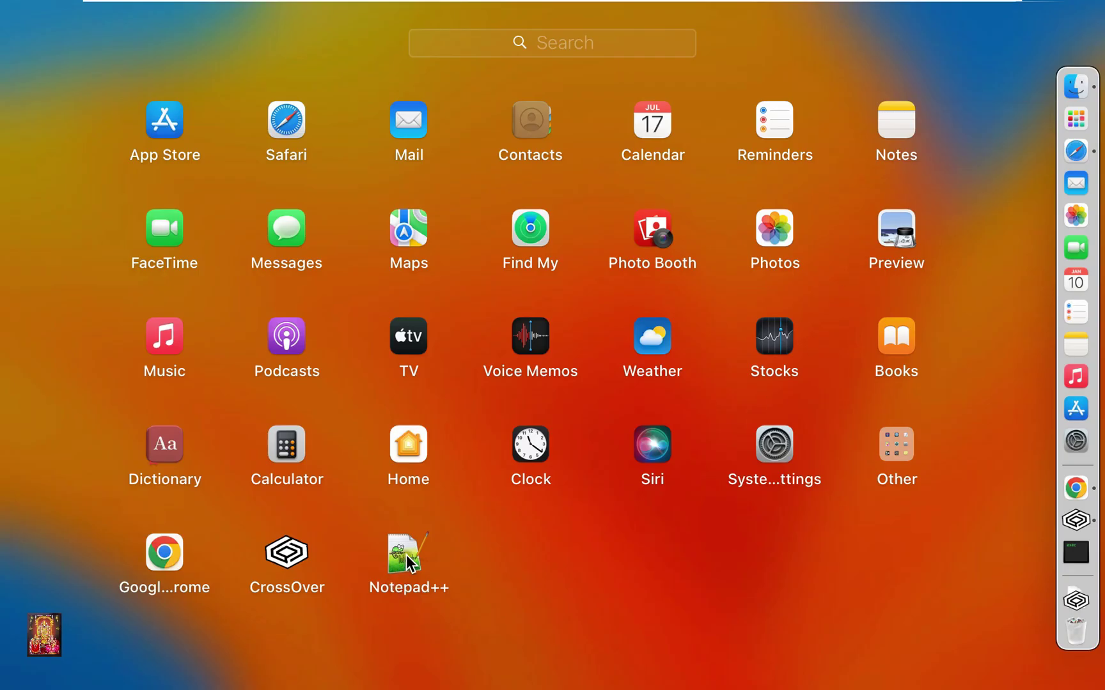
{"action": "left_click", "coordinate": [409, 562]}
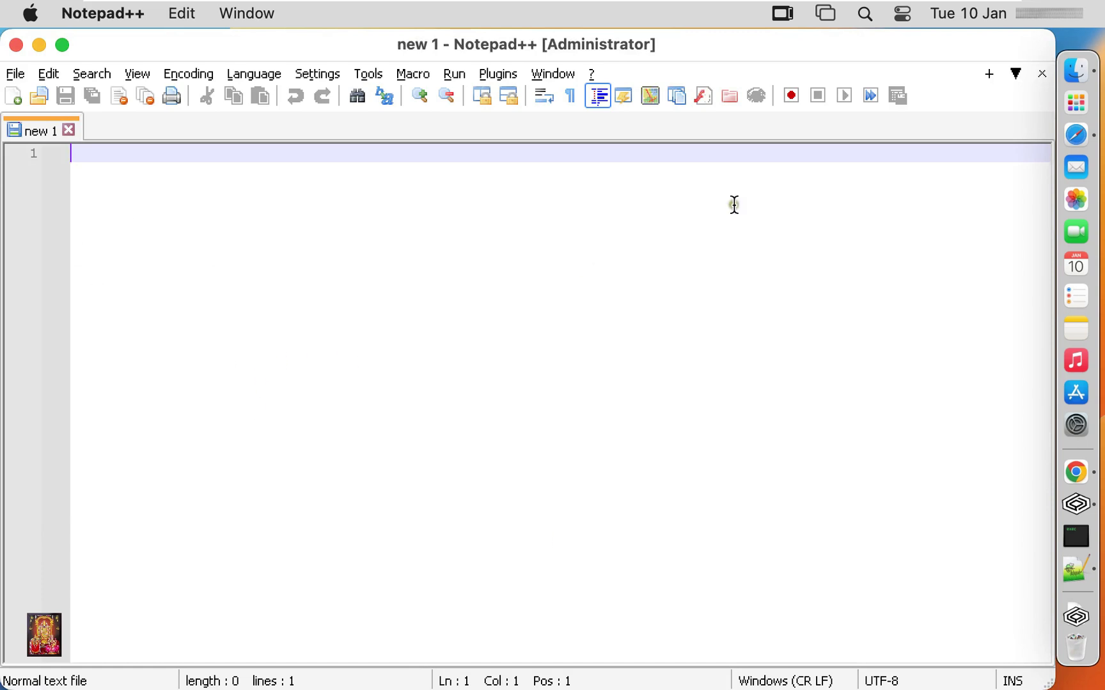
{"action": "type", "text": "Hell"}
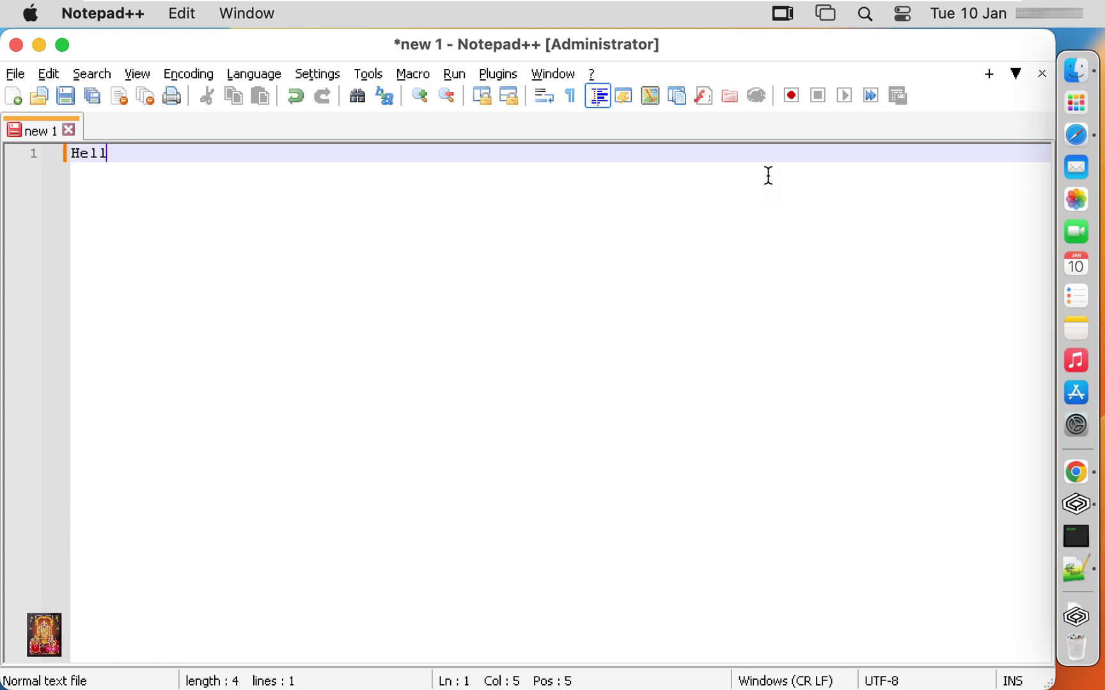
{"action": "type", "text": "o World"}
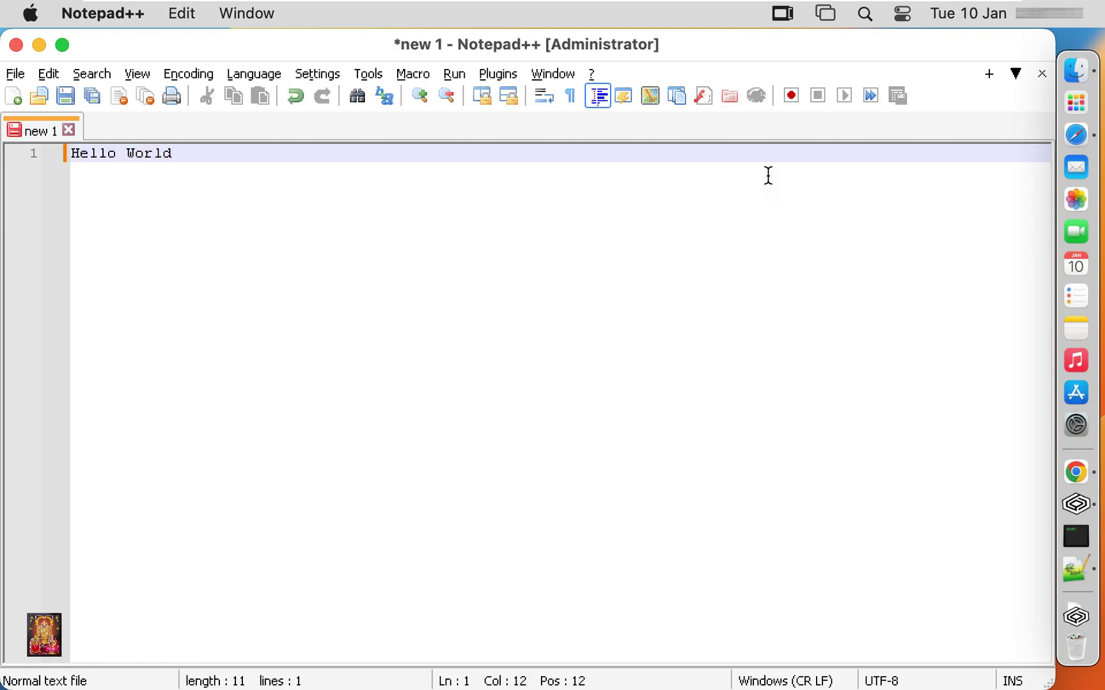
{"action": "key", "text": "Return"}
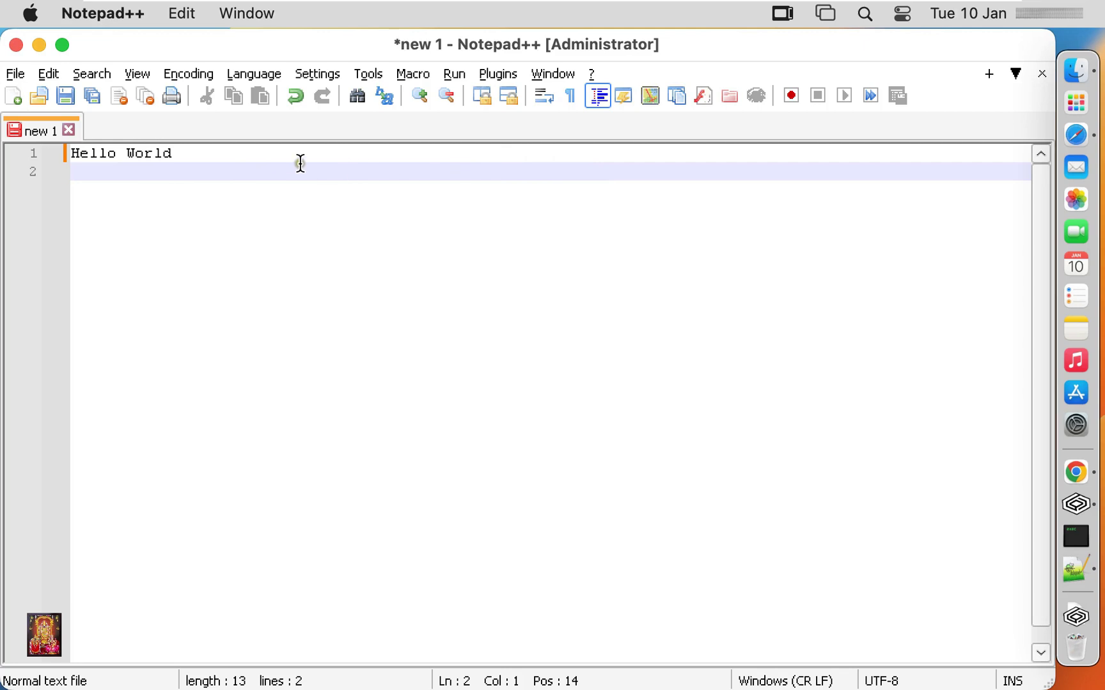
Close the Notepad++ window with its red close button, leaving the Finder desktop.
{"action": "left_click", "coordinate": [15, 46]}
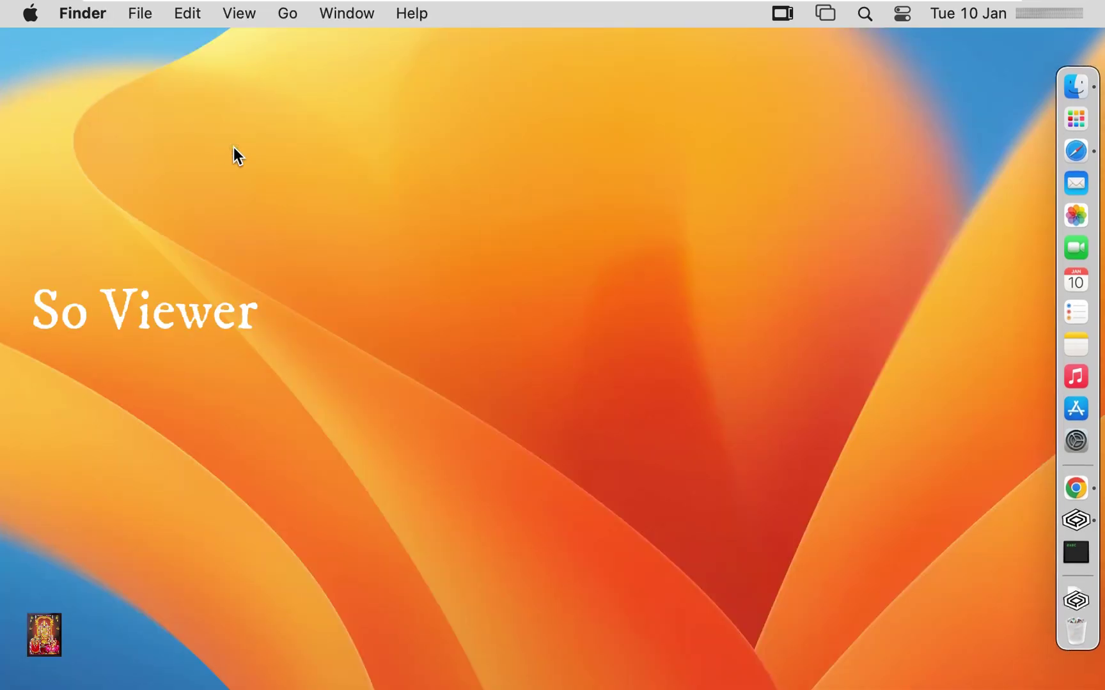